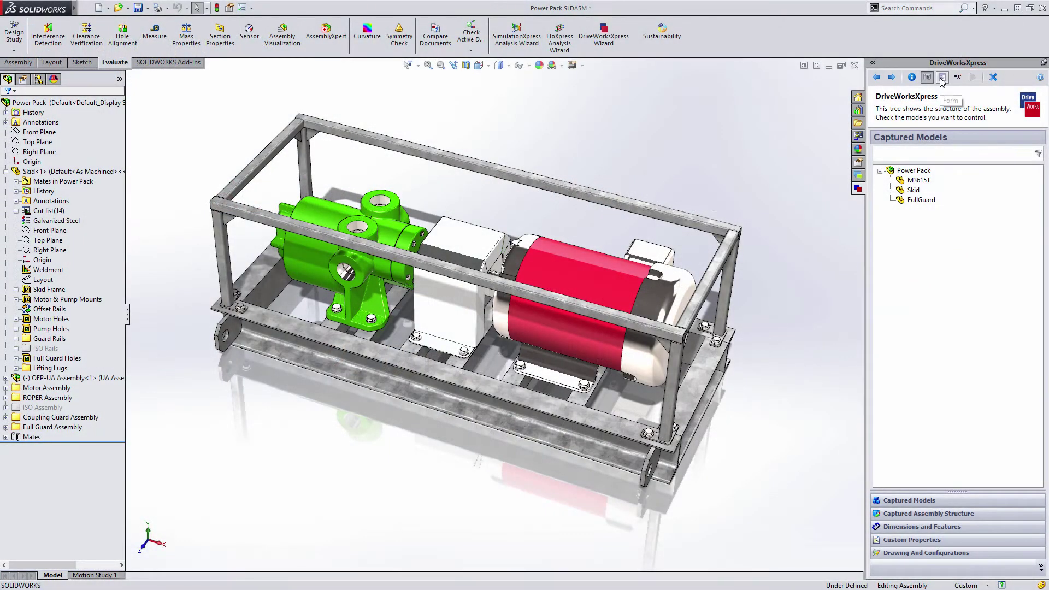
Step: Create a required text box input named "Order Number" on the DriveWorksXpress form
{"action": "left_click", "coordinate": [942, 78]}
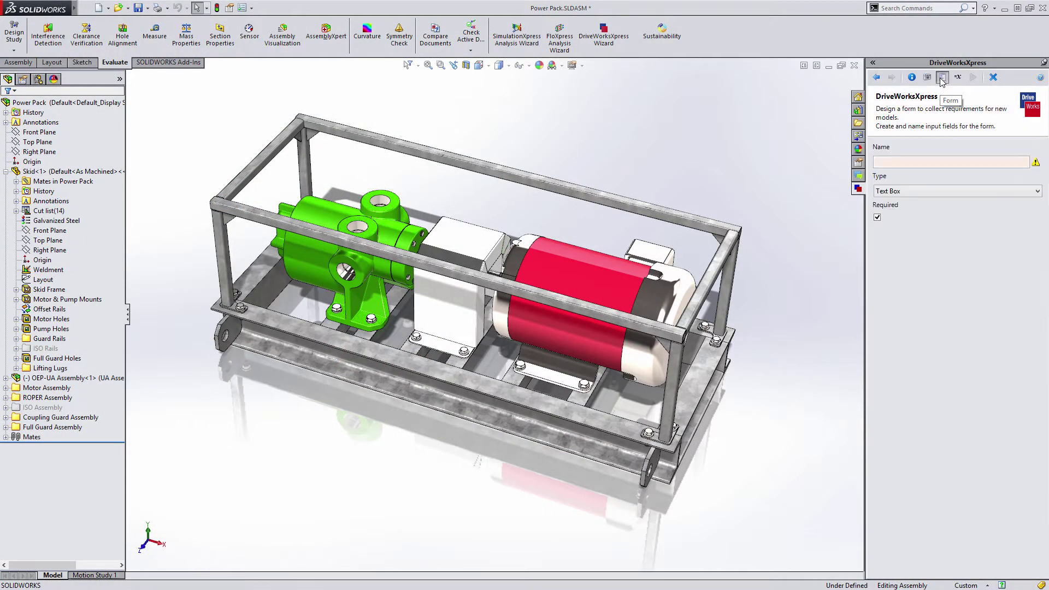
{"action": "left_click", "coordinate": [932, 191]}
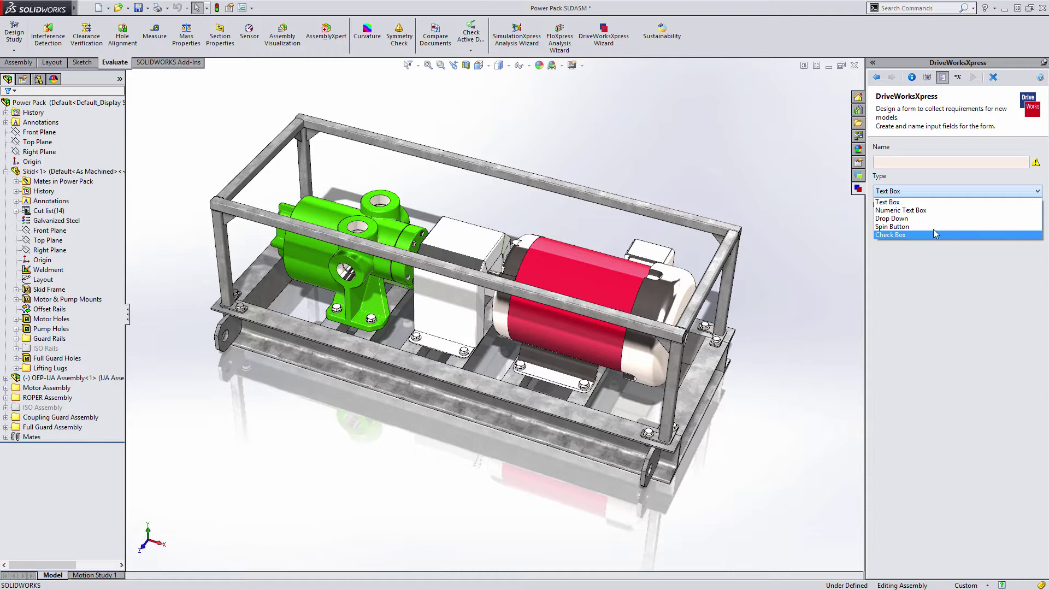
{"action": "left_click", "coordinate": [932, 164]}
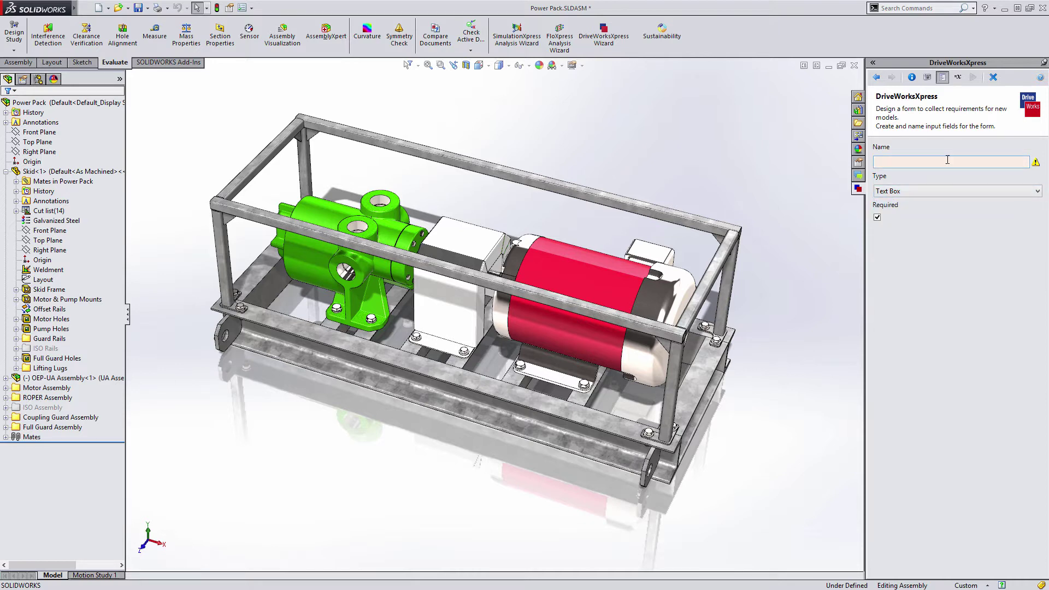
{"action": "type", "text": "Order Number"}
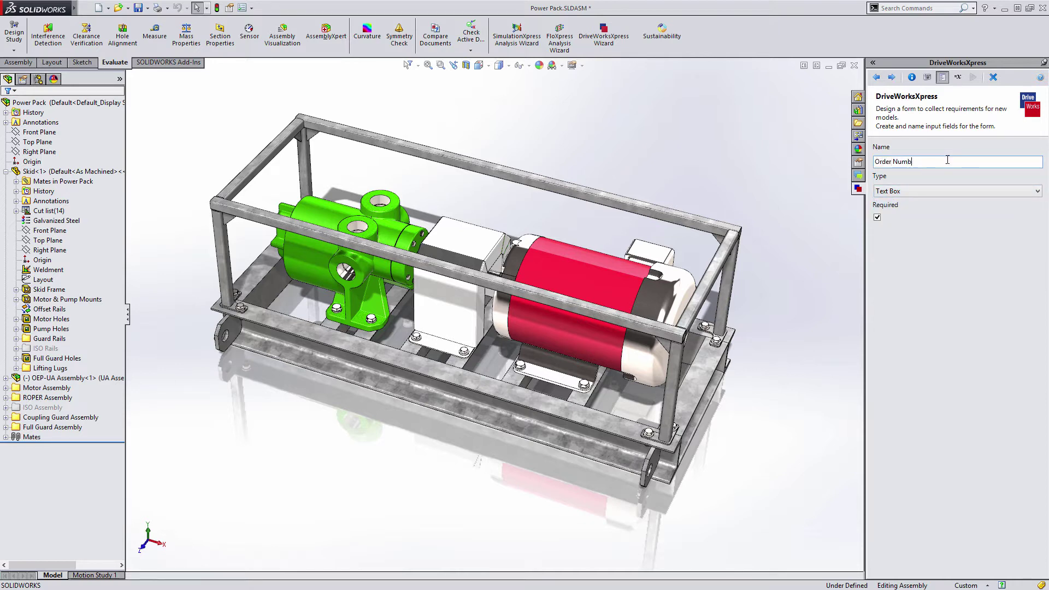
{"action": "left_click", "coordinate": [893, 79]}
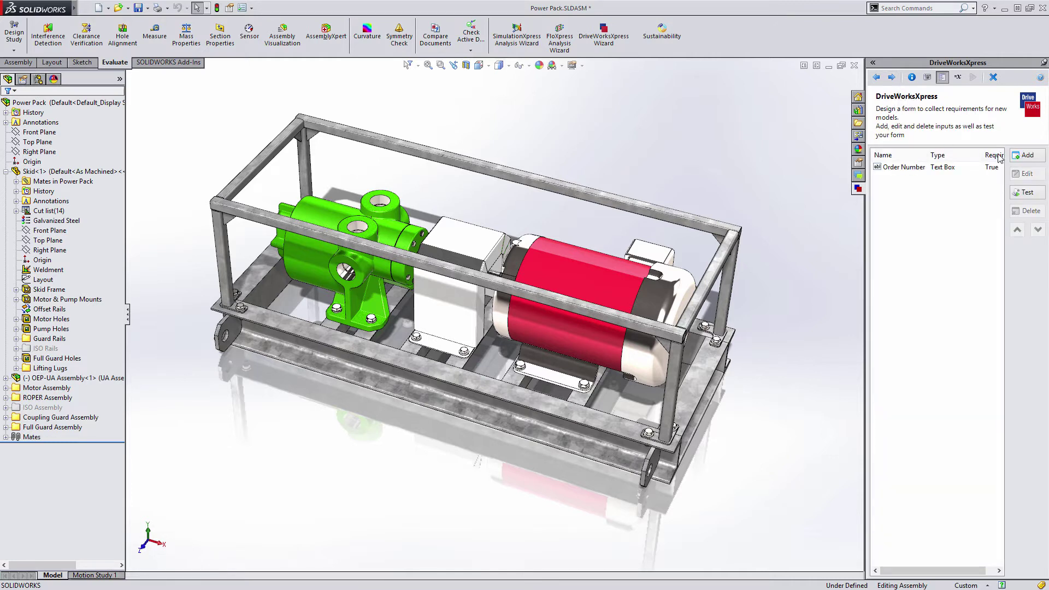
Step: Add a required text box input named "Customer Name" to the form
{"action": "left_click", "coordinate": [1018, 158]}
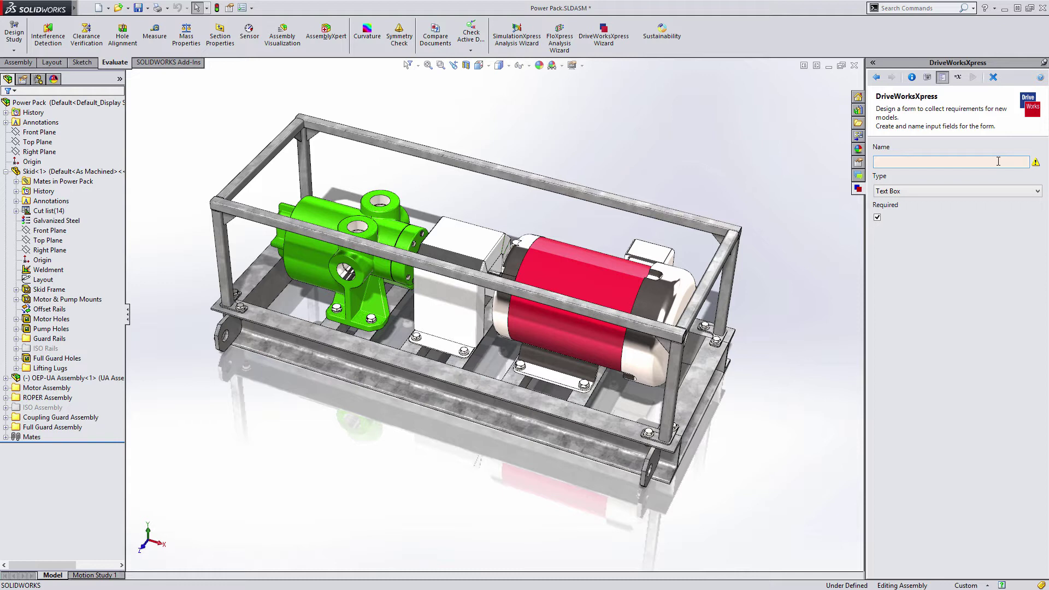
{"action": "left_click", "coordinate": [991, 161]}
{"action": "type", "text": "Customer Name"}
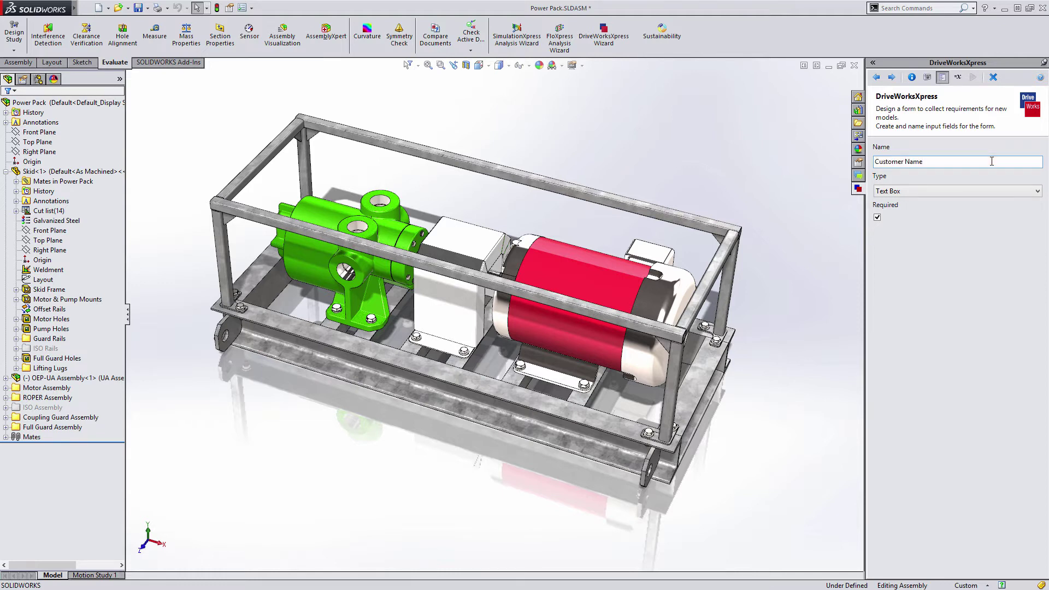
{"action": "left_click", "coordinate": [891, 78]}
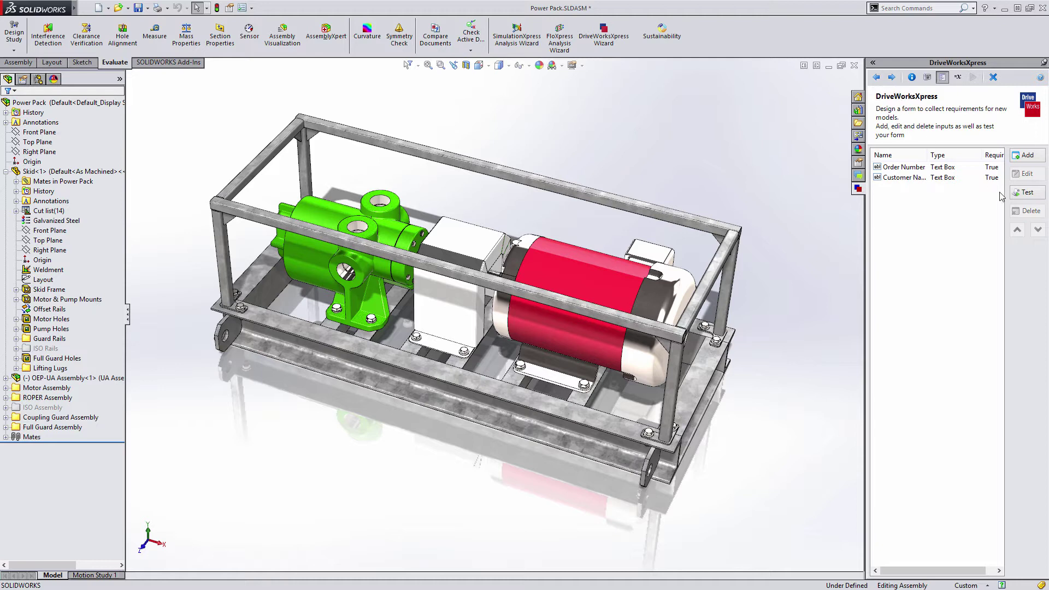
Step: Test the form by filling in an order number and the customer name ACME, and return to the input list
{"action": "left_click", "coordinate": [1018, 192]}
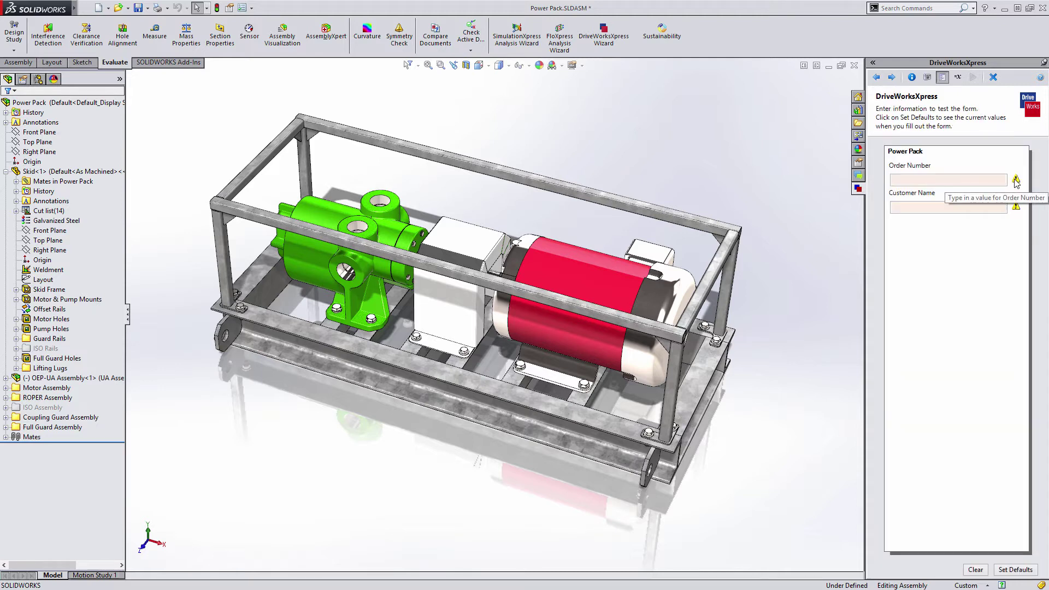
{"action": "left_click", "coordinate": [966, 182]}
{"action": "type", "text": "12345"}
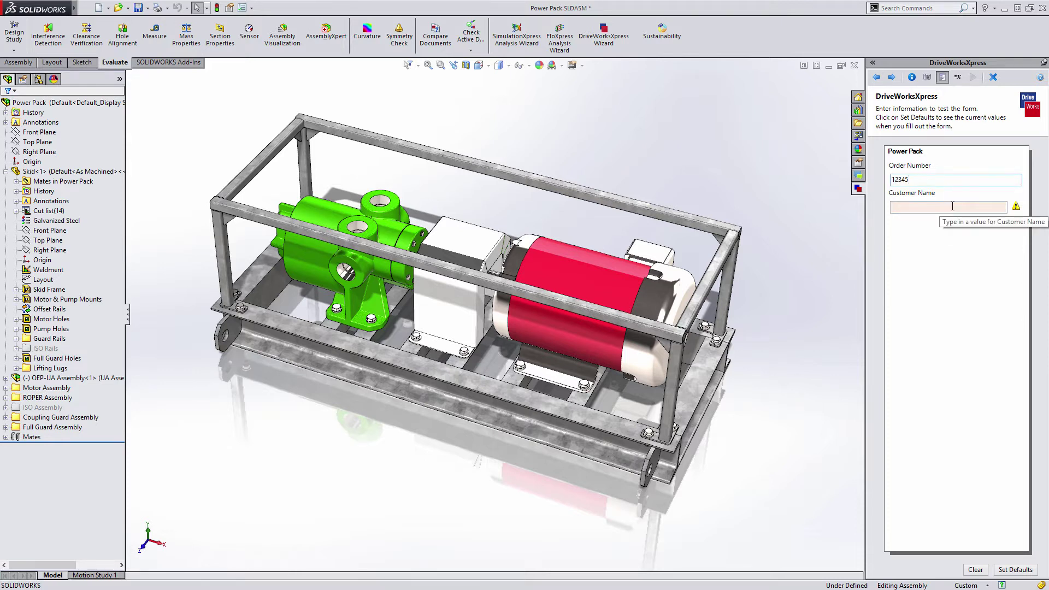
{"action": "left_click", "coordinate": [952, 206]}
{"action": "type", "text": "ACME"}
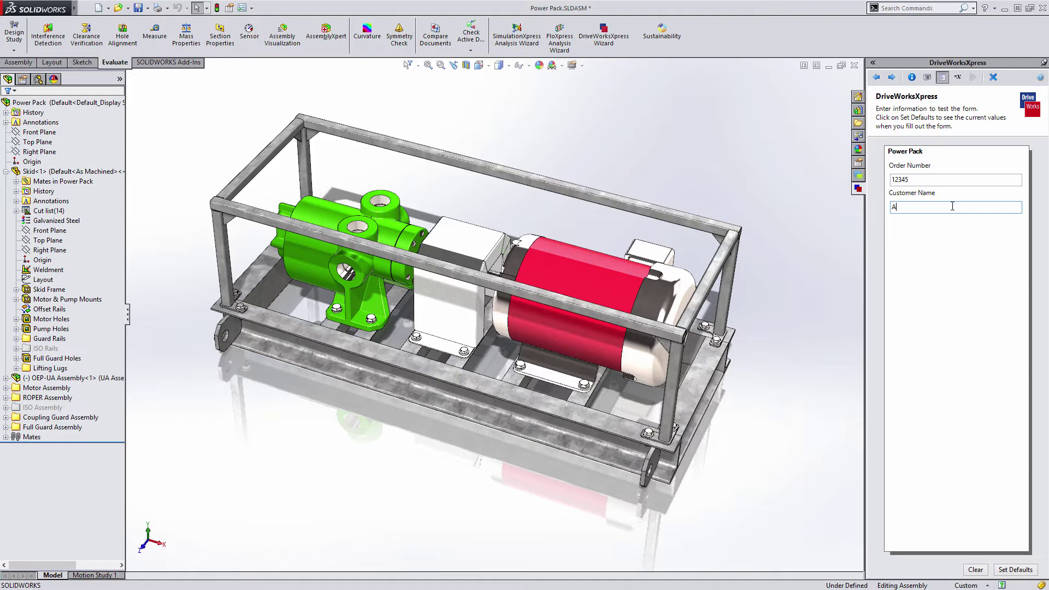
{"action": "left_click", "coordinate": [891, 77]}
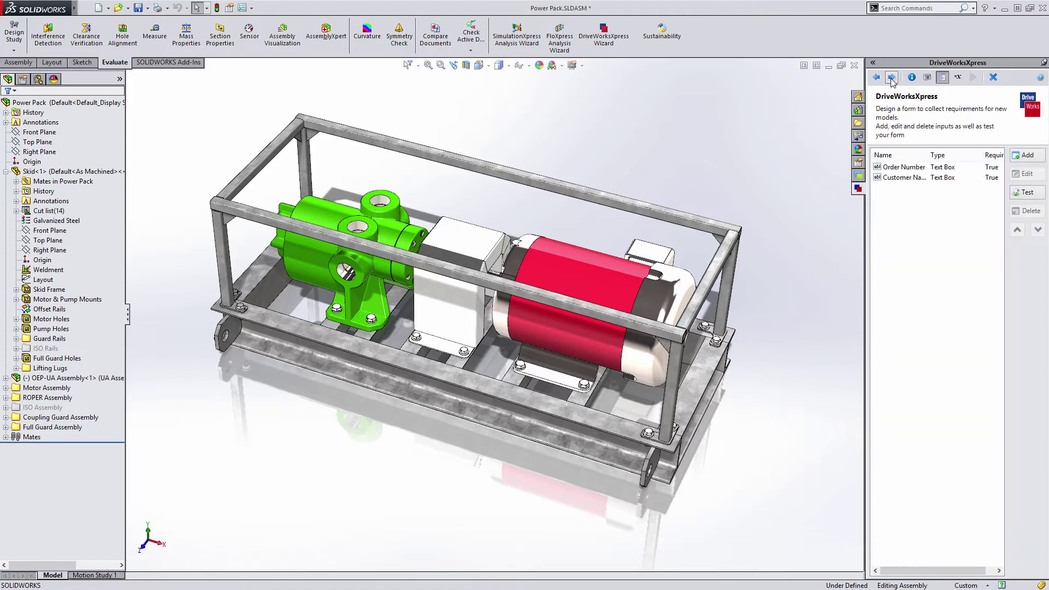
Step: Add a required numeric text box named "Width" with a minimum value of 375 and a maximum of 500
{"action": "left_click", "coordinate": [1023, 157]}
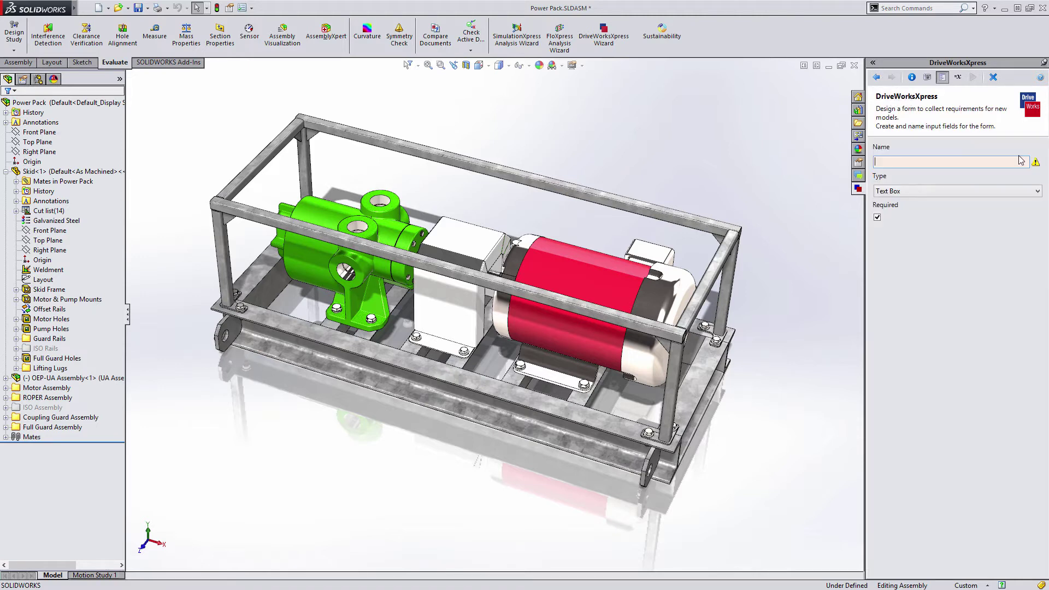
{"action": "left_click", "coordinate": [918, 191]}
{"action": "left_click", "coordinate": [918, 210]}
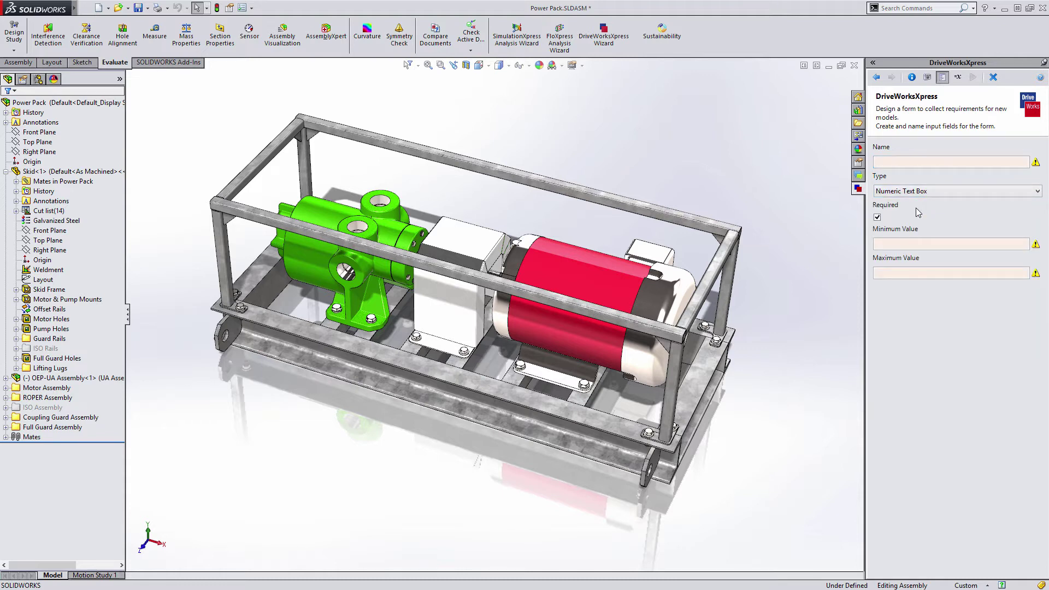
{"action": "left_click", "coordinate": [915, 244]}
{"action": "type", "text": "375"}
{"action": "left_click", "coordinate": [915, 271]}
{"action": "type", "text": "500"}
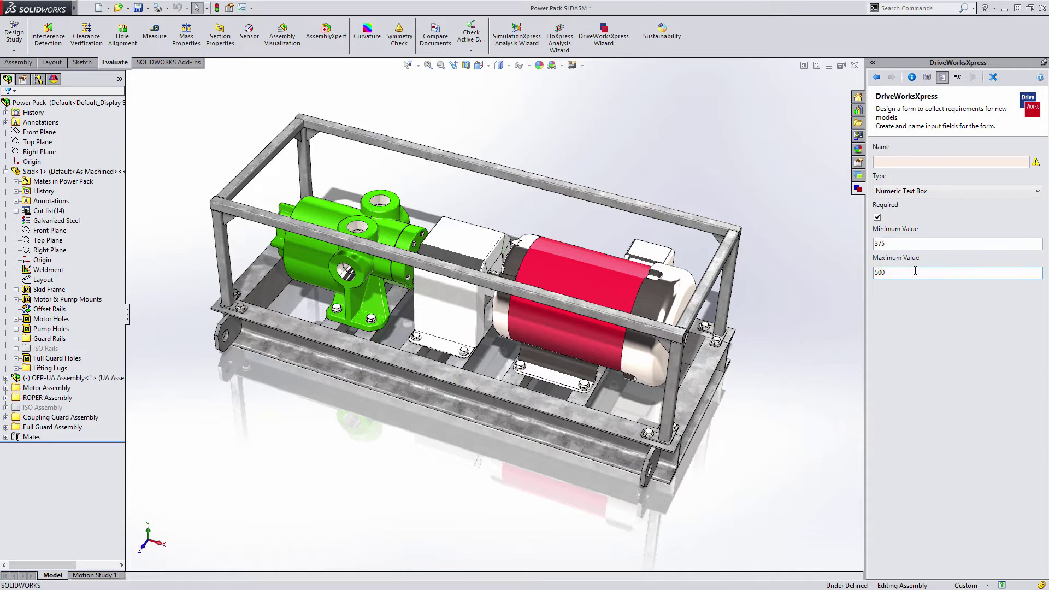
{"action": "left_click", "coordinate": [910, 162]}
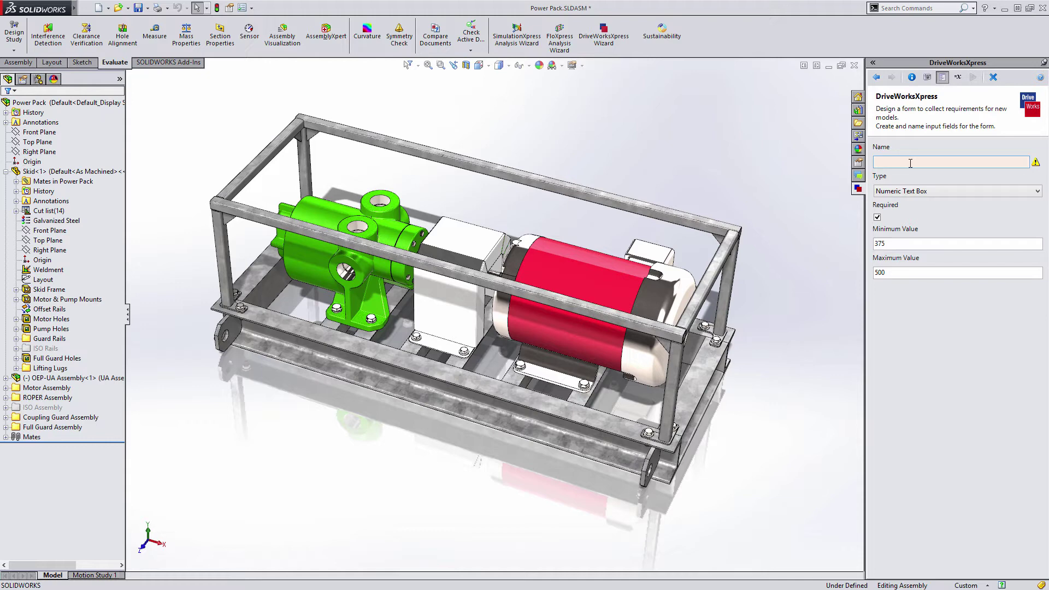
{"action": "type", "text": "Width"}
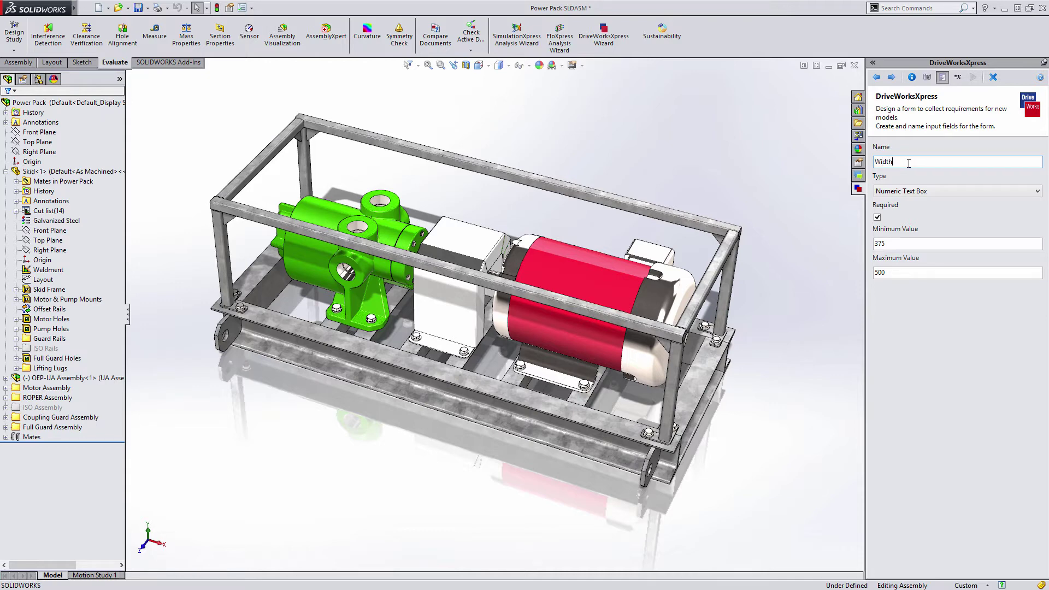
{"action": "left_click", "coordinate": [891, 77]}
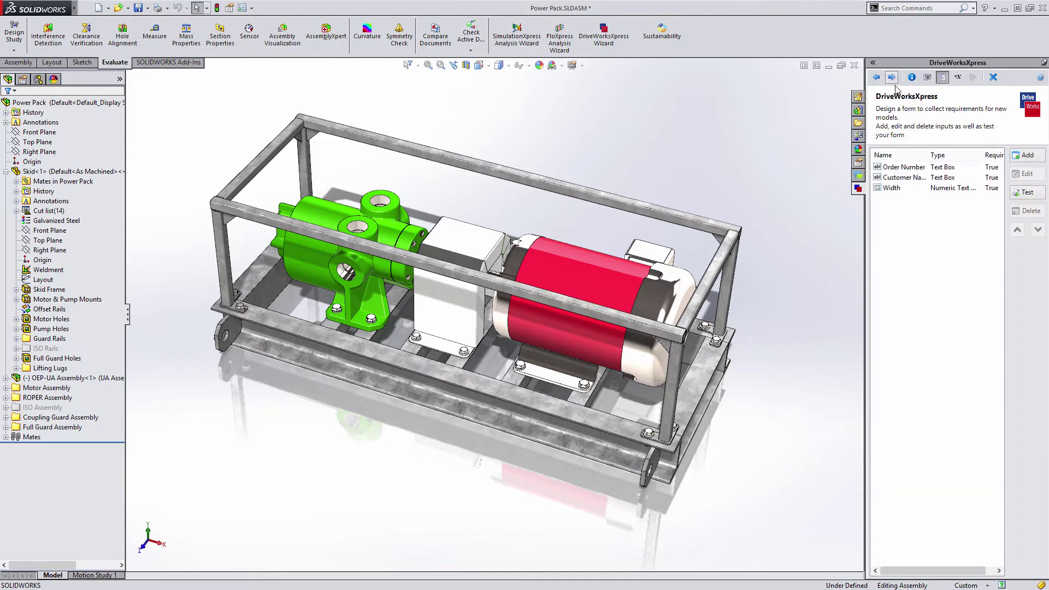
Step: Test the form's Width limits with 400 and 4000, restore 400, and return to the input list
{"action": "left_click", "coordinate": [1018, 193]}
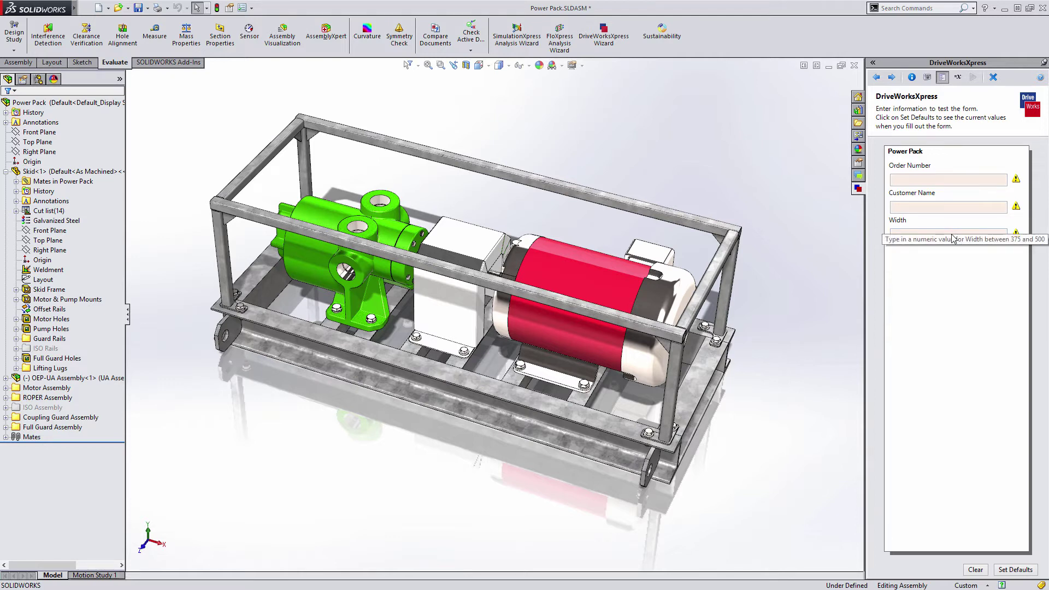
{"action": "left_click", "coordinate": [948, 234]}
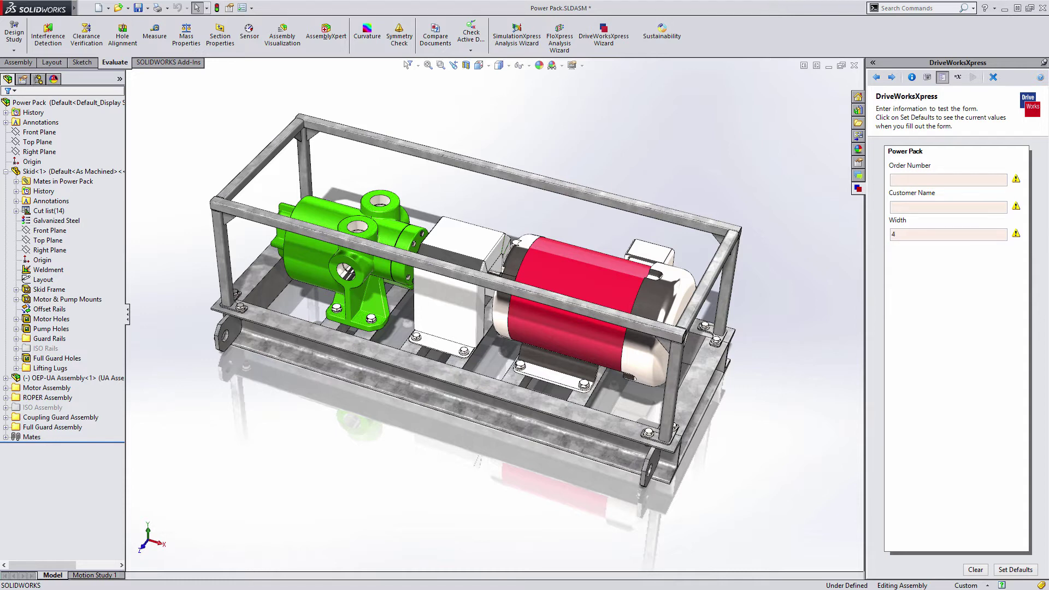
{"action": "type", "text": "400"}
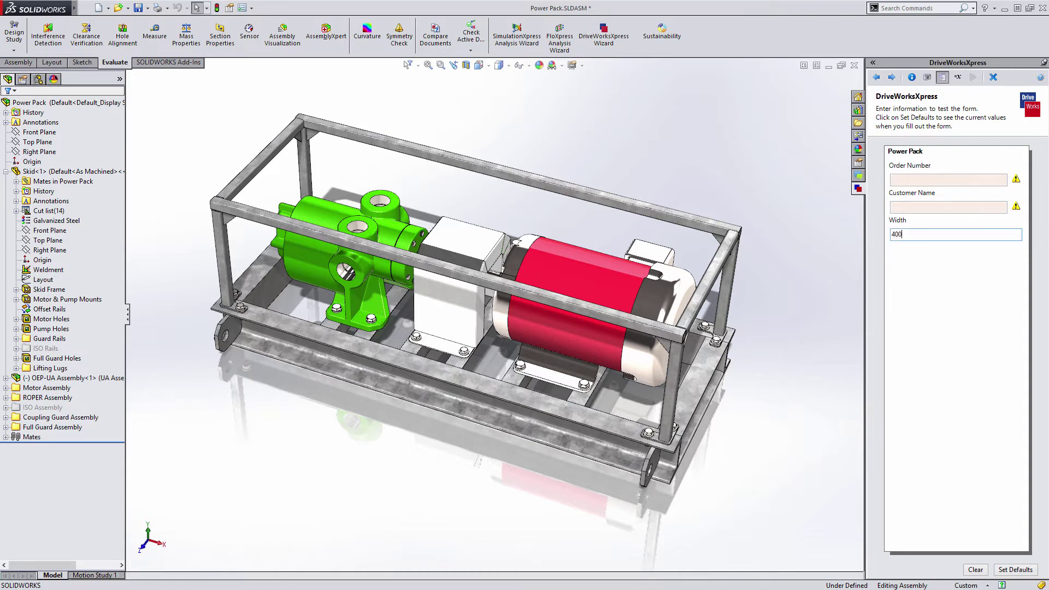
{"action": "type", "text": "0"}
{"action": "key", "text": "BackSpace"}
{"action": "left_click", "coordinate": [892, 77]}
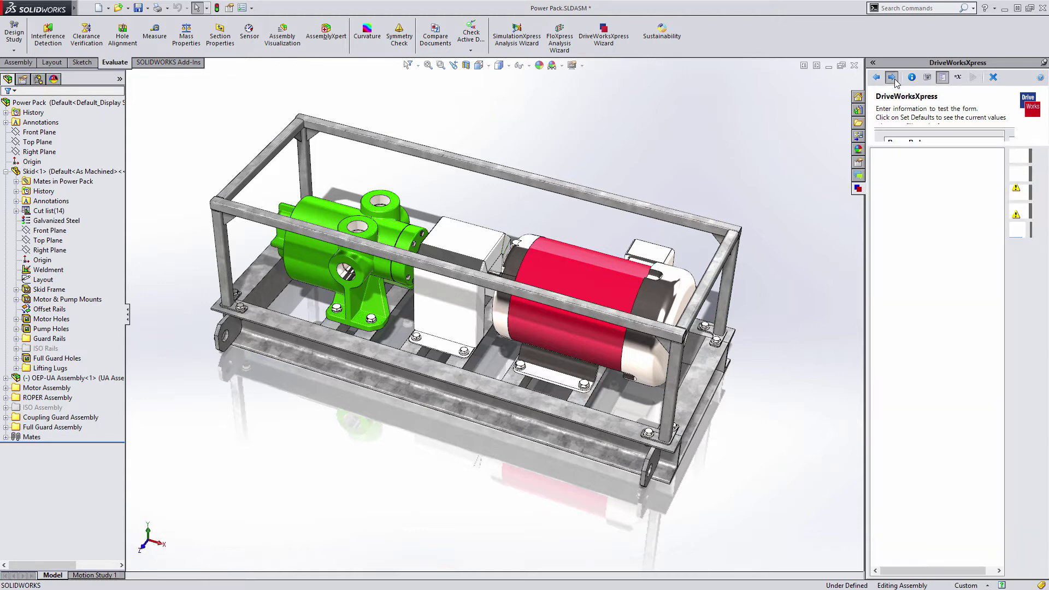
Step: Add a spin button input named "Length" with minimum 900, maximum 1100 and an increment of 10
{"action": "left_click", "coordinate": [1026, 155]}
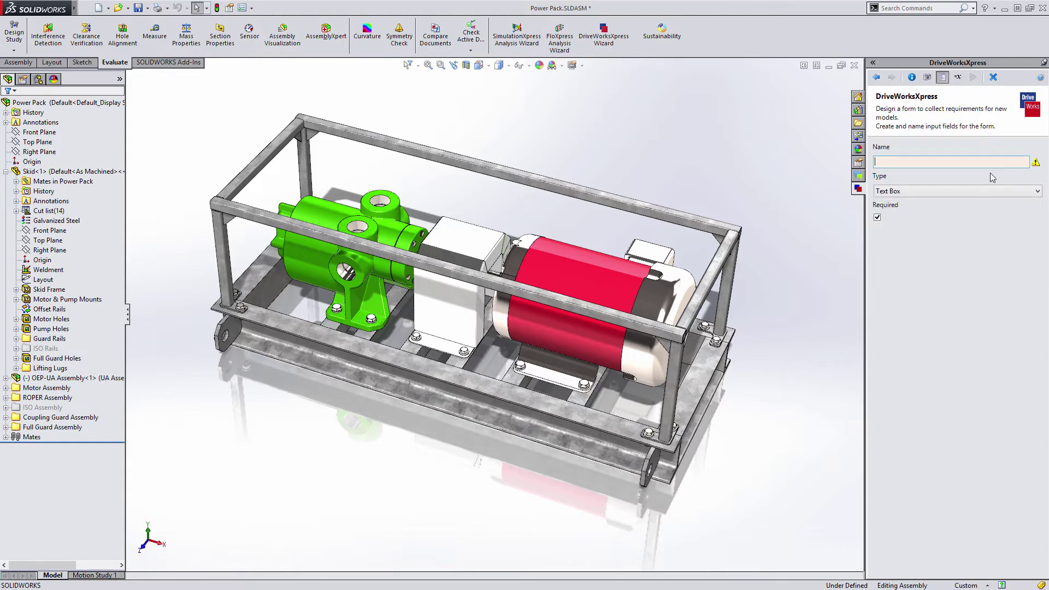
{"action": "left_click", "coordinate": [957, 191]}
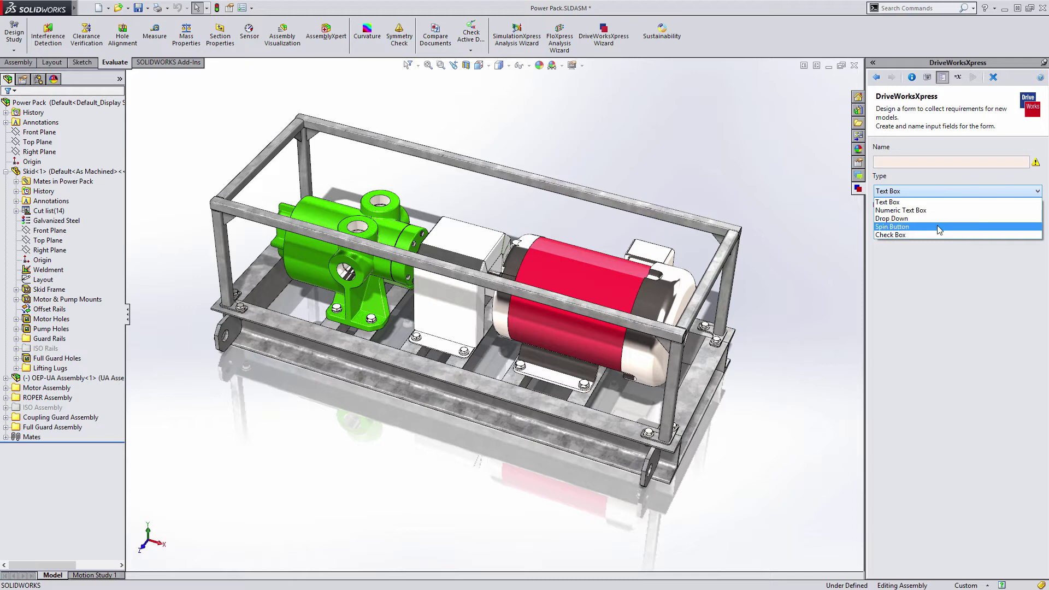
{"action": "left_click", "coordinate": [936, 224]}
{"action": "left_click", "coordinate": [937, 223]}
{"action": "type", "text": "900"}
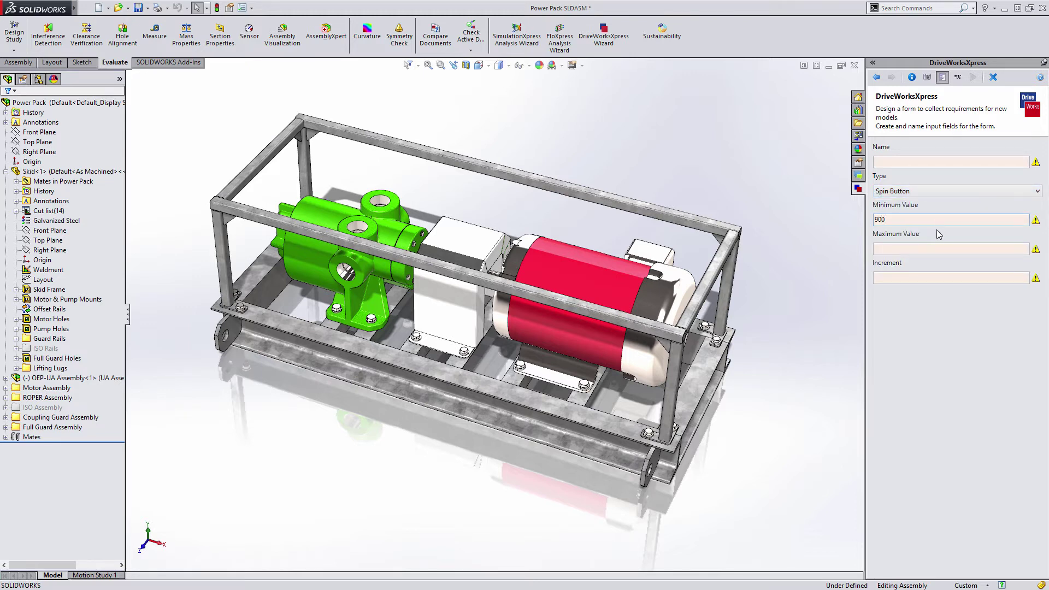
{"action": "left_click", "coordinate": [935, 248]}
{"action": "type", "text": "1100"}
{"action": "left_click", "coordinate": [930, 277]}
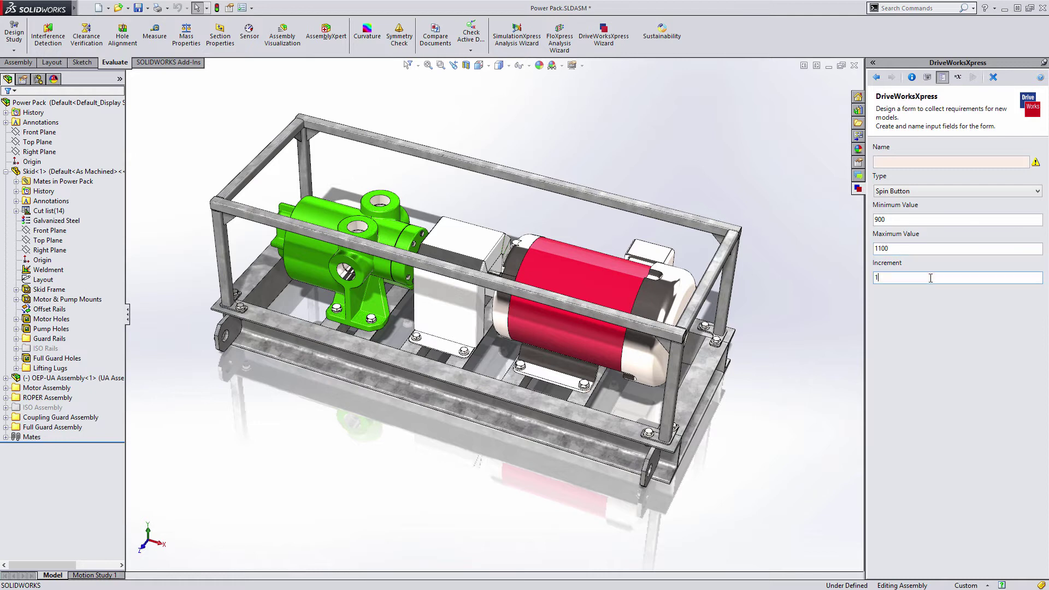
{"action": "type", "text": "10"}
{"action": "left_click", "coordinate": [917, 163]}
{"action": "type", "text": "Length"}
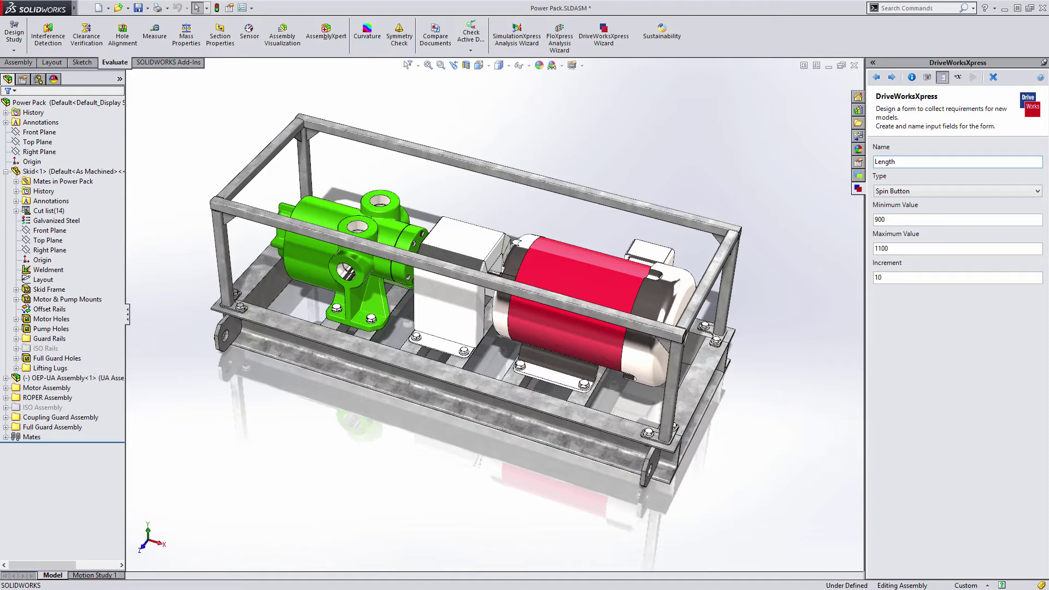
{"action": "left_click", "coordinate": [891, 77]}
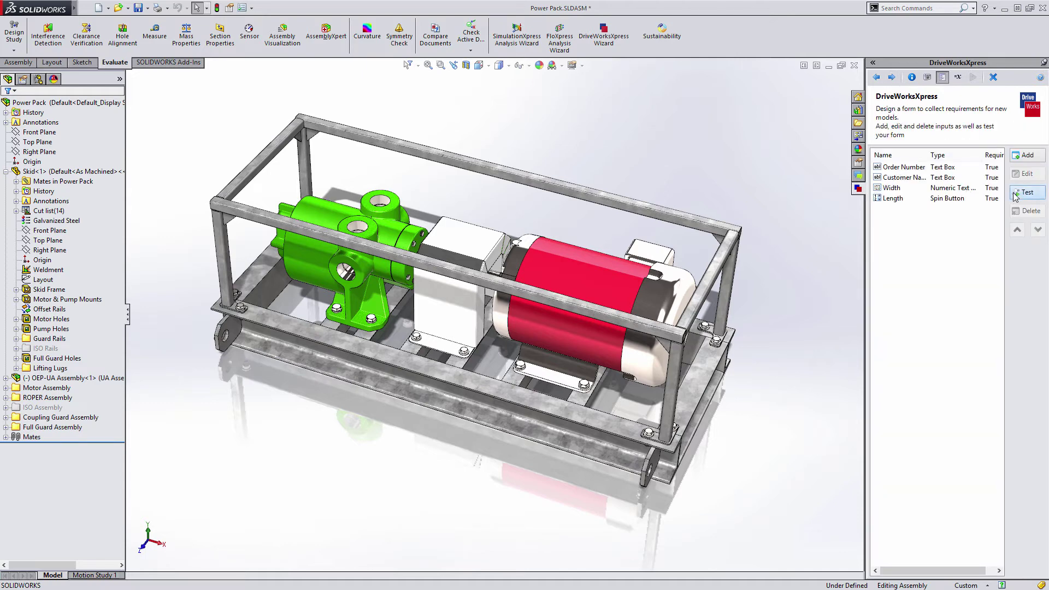
Step: Test the form's Length spin button by stepping through its values, and return to the input list
{"action": "left_click", "coordinate": [1024, 192]}
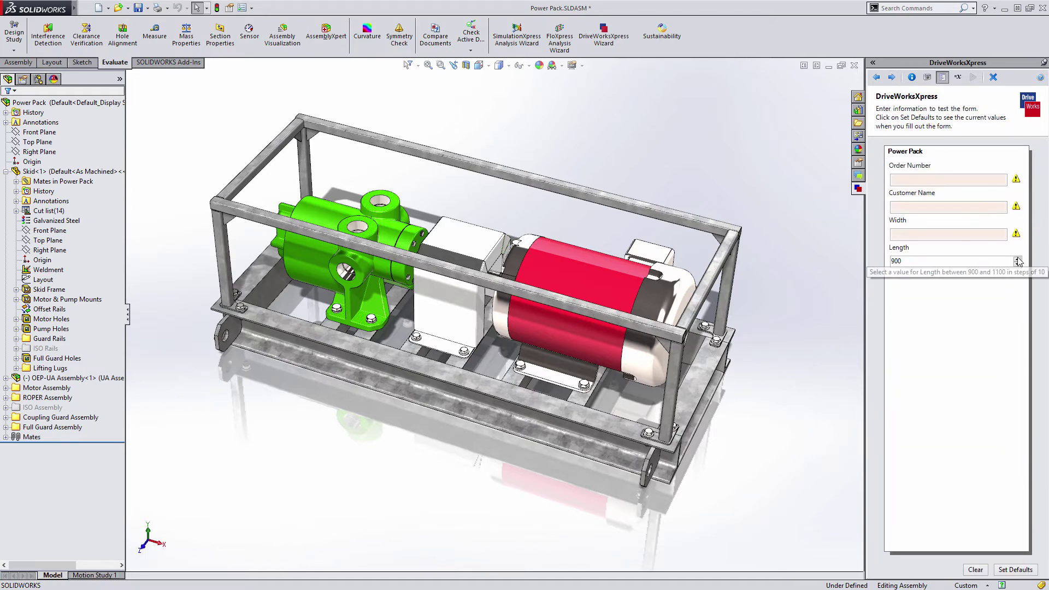
{"action": "left_click", "coordinate": [1018, 259]}
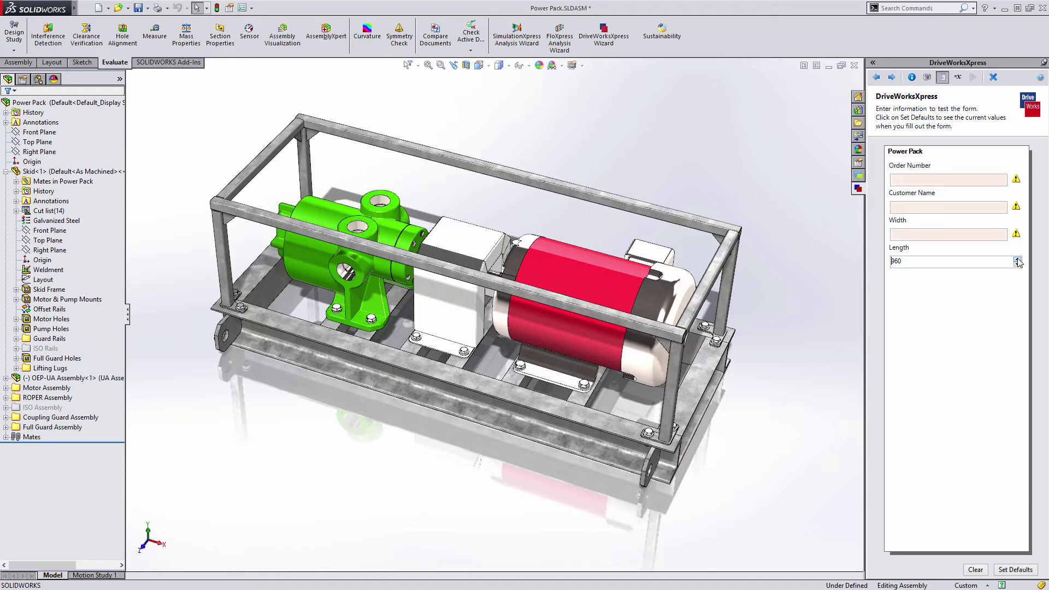
{"action": "left_click", "coordinate": [1018, 259]}
{"action": "left_click", "coordinate": [1017, 259]}
{"action": "left_click", "coordinate": [892, 77]}
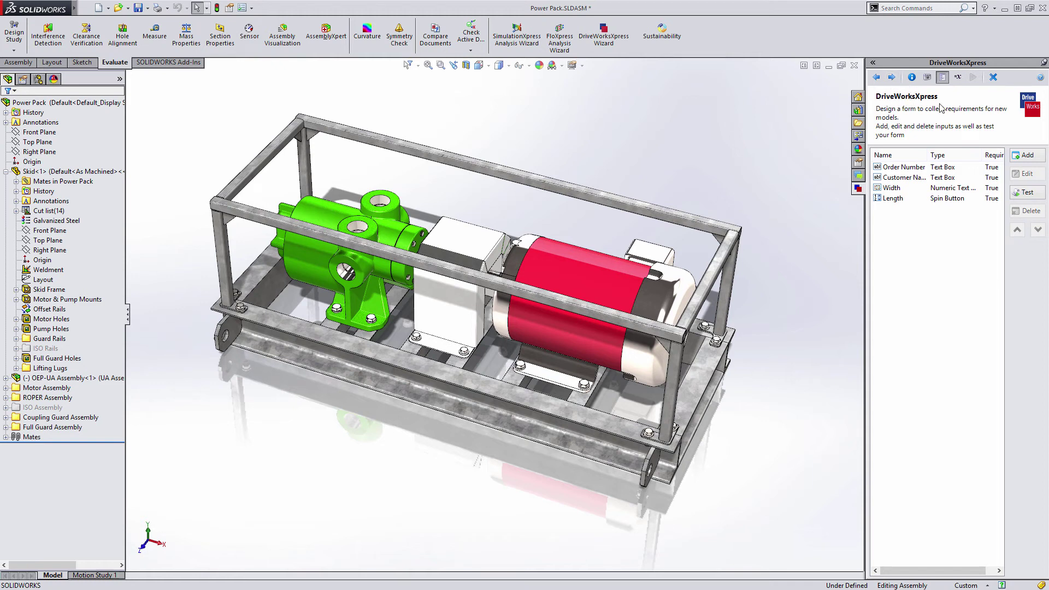
Step: Add a check box input named "Coupling Guard" to the form
{"action": "left_click", "coordinate": [1023, 157]}
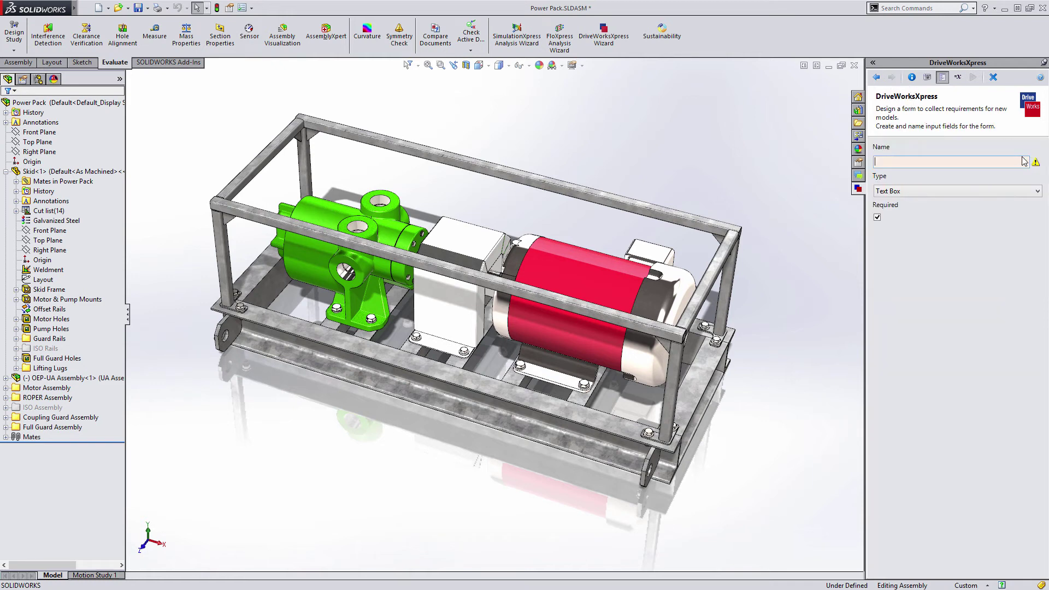
{"action": "left_click", "coordinate": [965, 191]}
{"action": "left_click", "coordinate": [945, 232]}
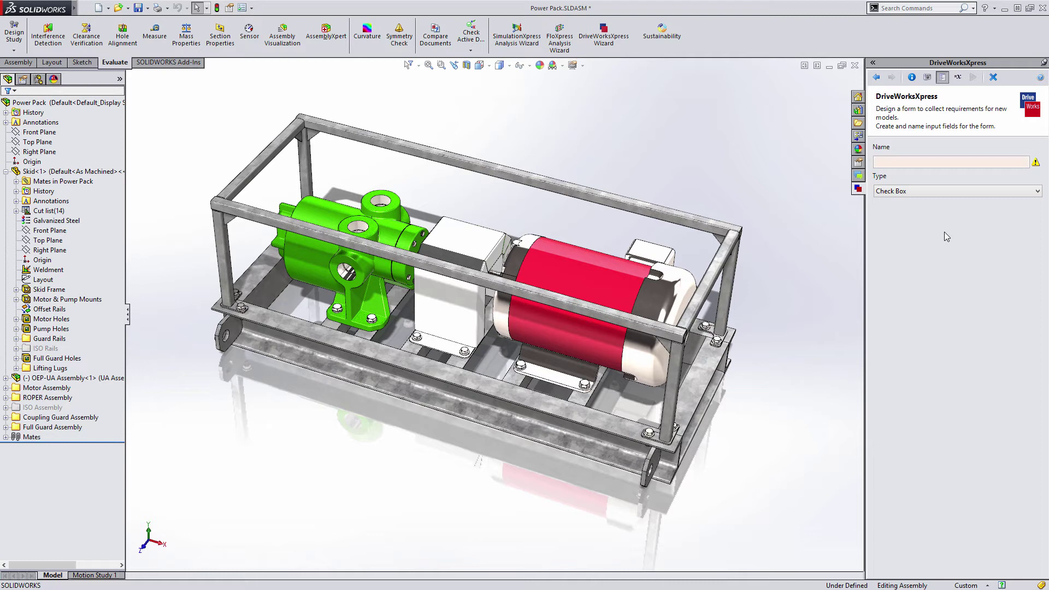
{"action": "left_click", "coordinate": [932, 162]}
{"action": "type", "text": "Coup"}
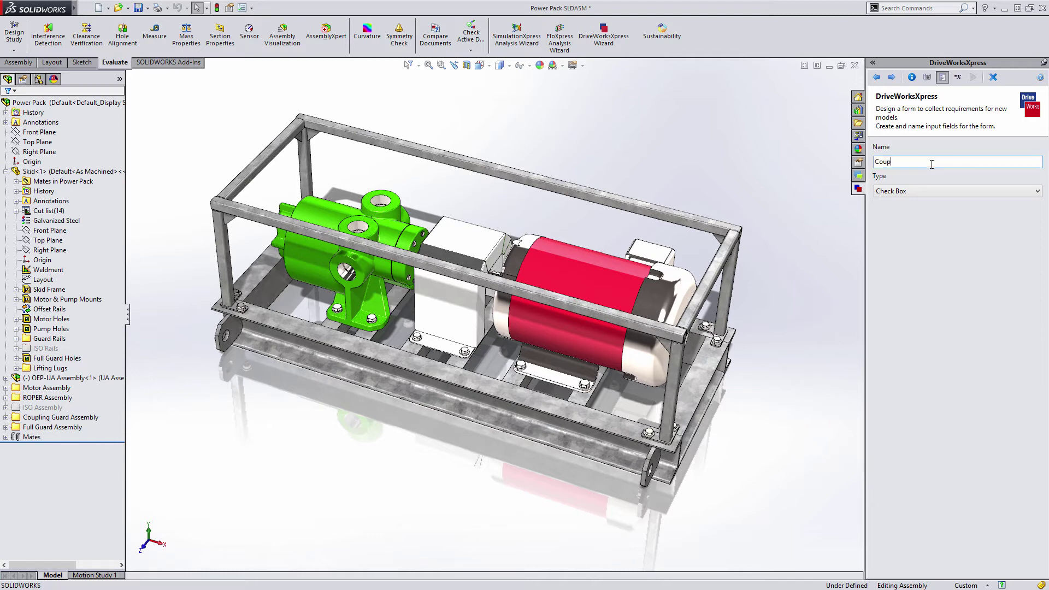
{"action": "type", "text": "ling Guard"}
{"action": "left_click", "coordinate": [891, 77]}
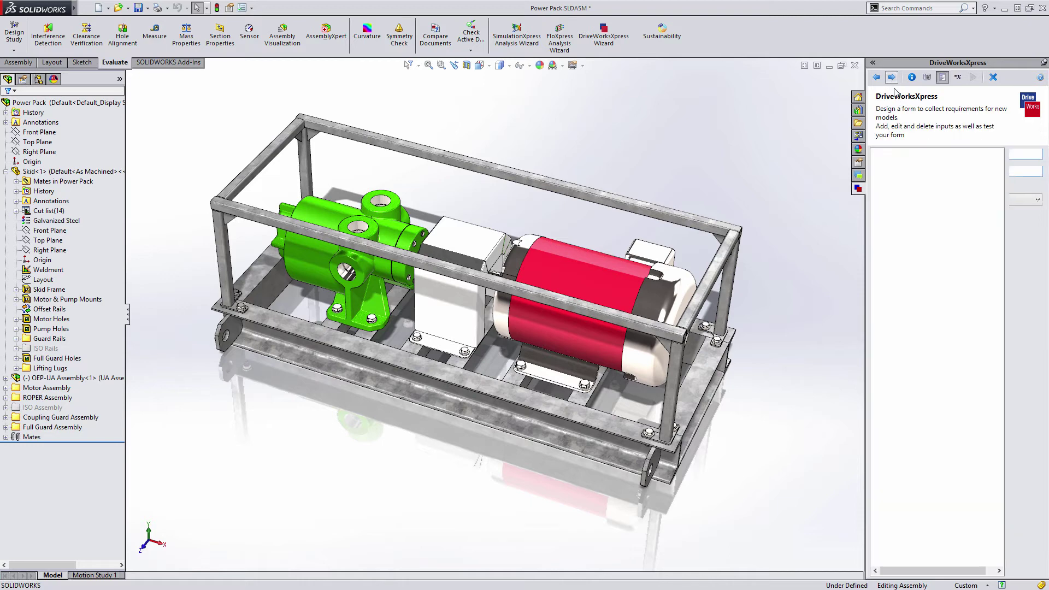
Step: Test the form's Coupling Guard check box by ticking it, and return to the input list
{"action": "left_click", "coordinate": [1025, 193]}
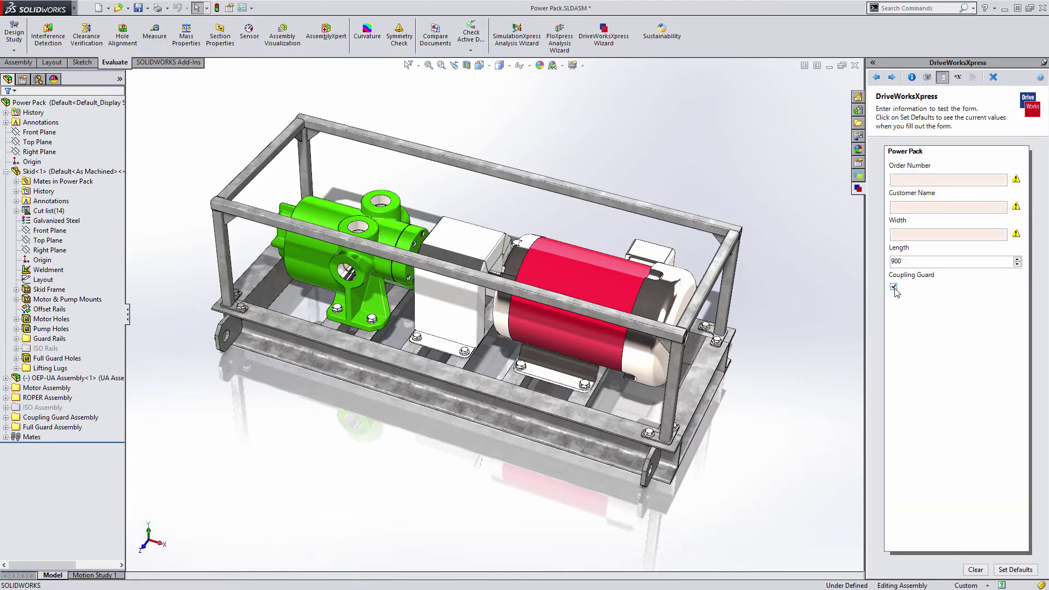
{"action": "left_click", "coordinate": [891, 77]}
Step: Start a new required drop down input for the form and name it "Motor Type"
{"action": "left_click", "coordinate": [1025, 156]}
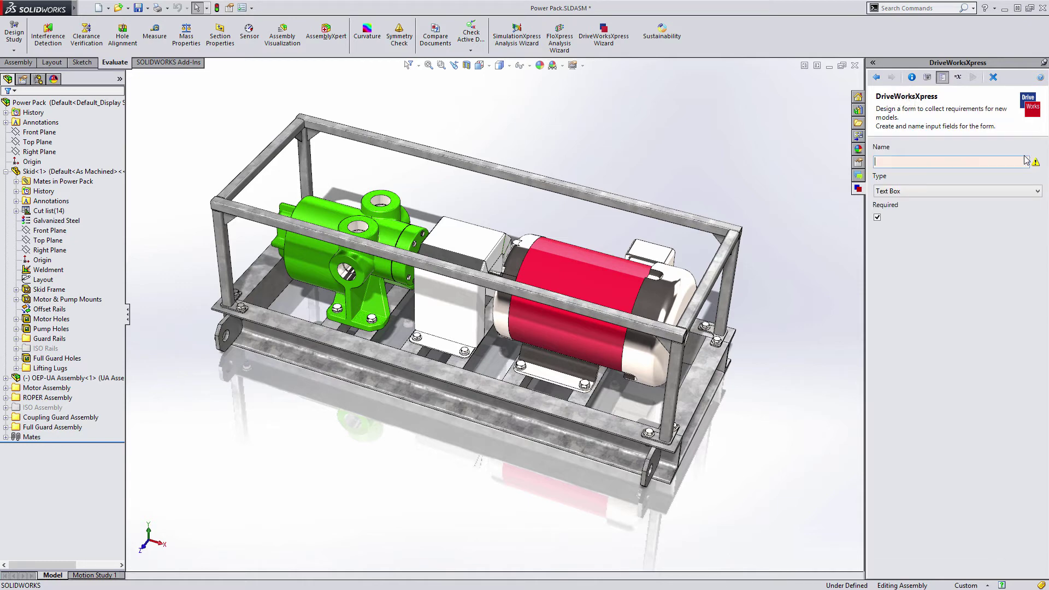
{"action": "left_click", "coordinate": [952, 190]}
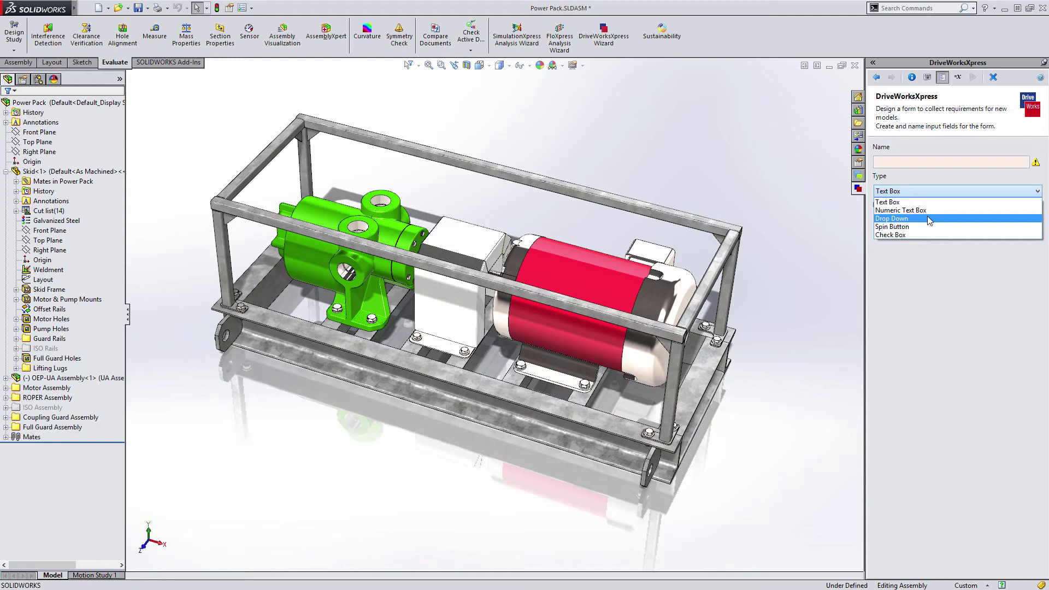
{"action": "left_click", "coordinate": [932, 207]}
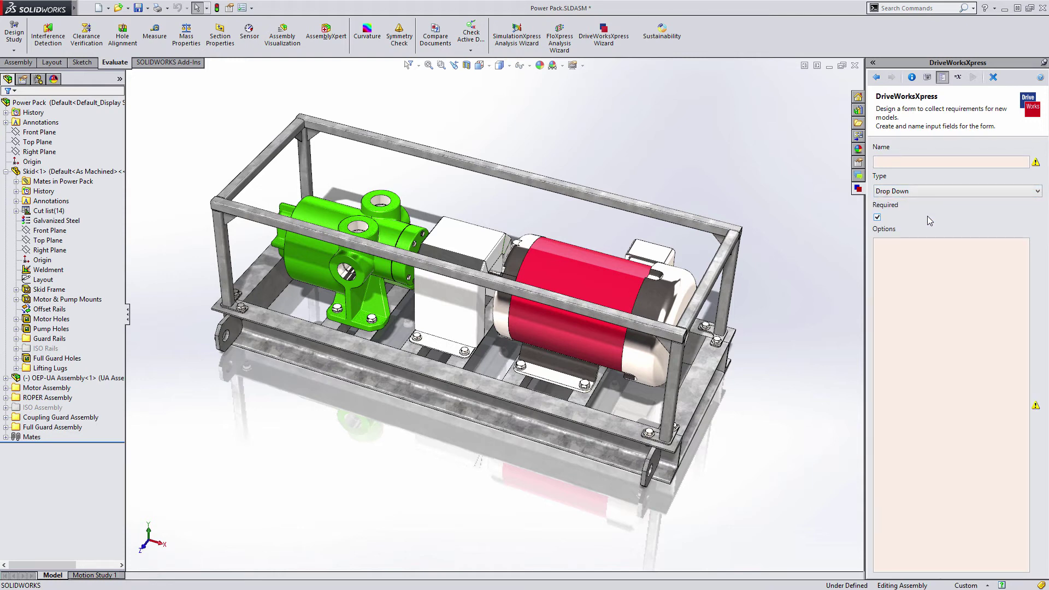
{"action": "left_click", "coordinate": [919, 166]}
{"action": "type", "text": "Motor"}
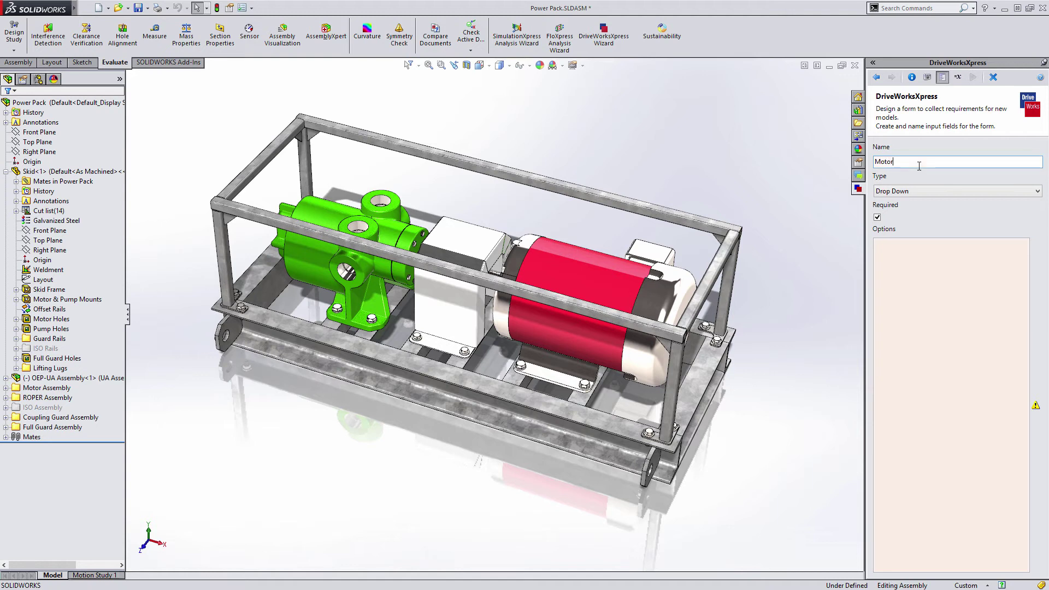
{"action": "type", "text": " Type"}
Step: Switch to the M3615T part, paste 3HM3615T, C3HM3615T, CFM3615T, CM3615T, FM3615T and M3615T as the Motor Type options, and return to the input list
{"action": "key", "text": "ctrl+Tab"}
{"action": "left_click", "coordinate": [656, 310]}
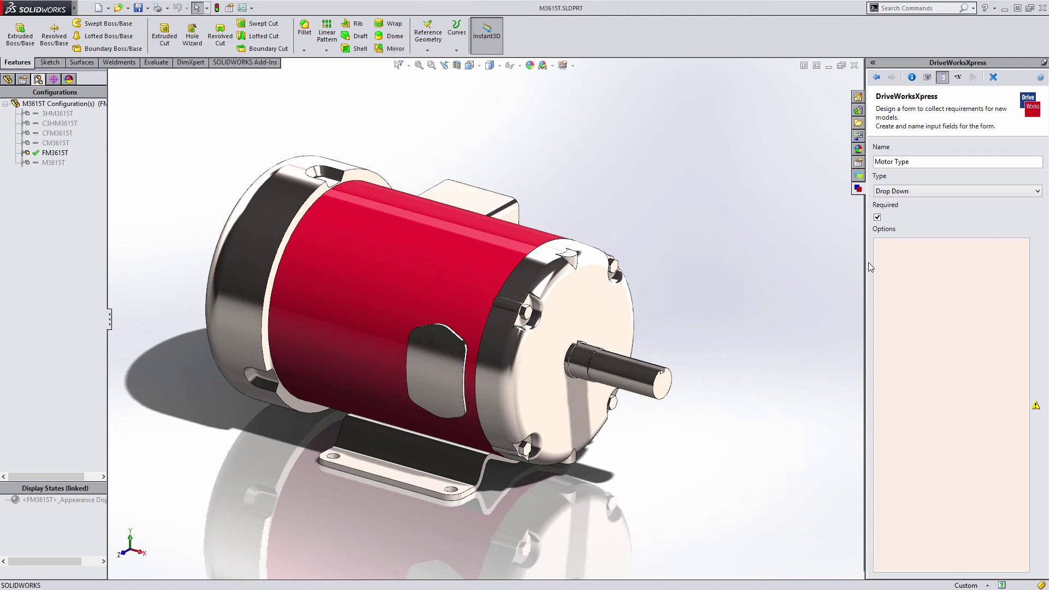
{"action": "right_click", "coordinate": [897, 274]}
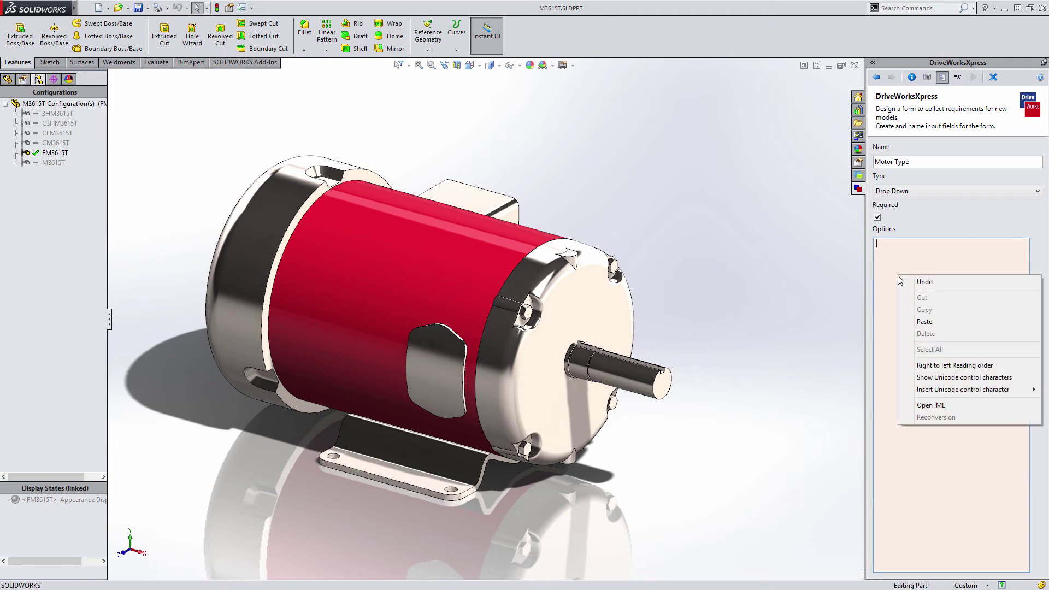
{"action": "left_click", "coordinate": [921, 323]}
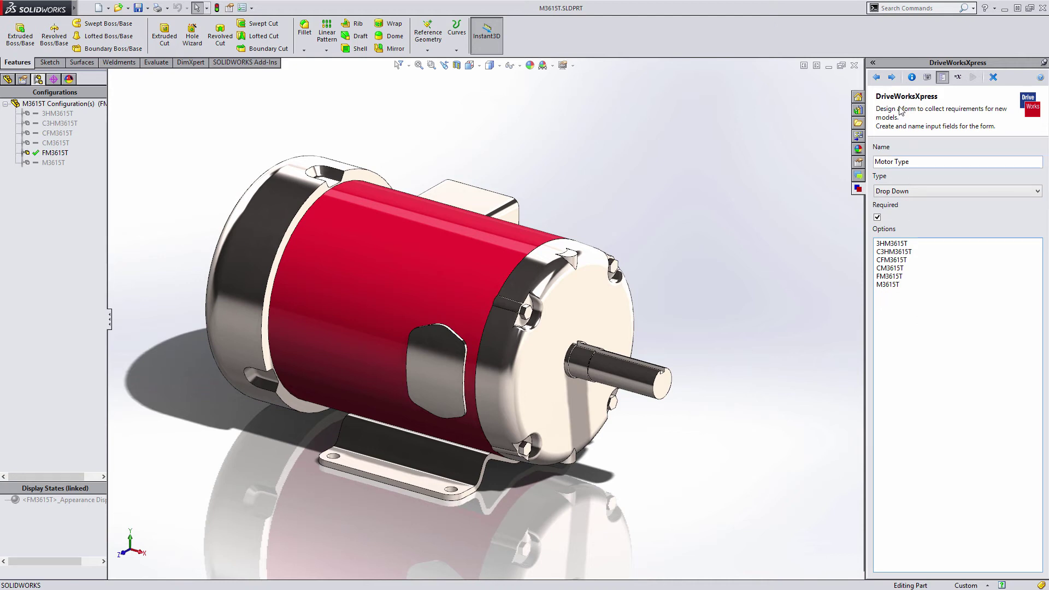
{"action": "left_click", "coordinate": [891, 77]}
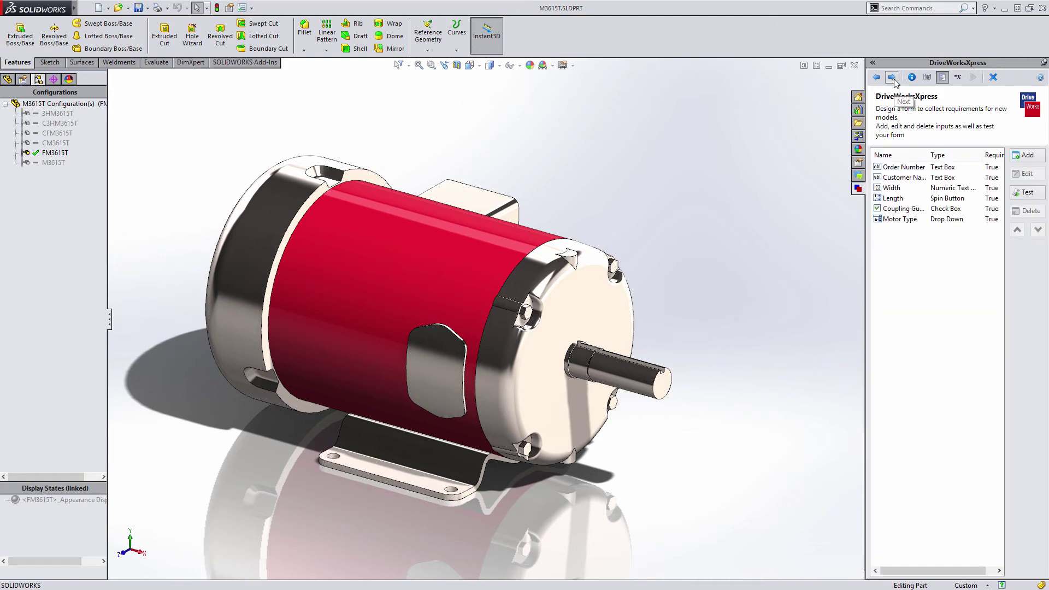
Step: Reorder the form inputs so Coupling Guard comes last and Motor Type sits directly above Width
{"action": "left_click", "coordinate": [905, 211]}
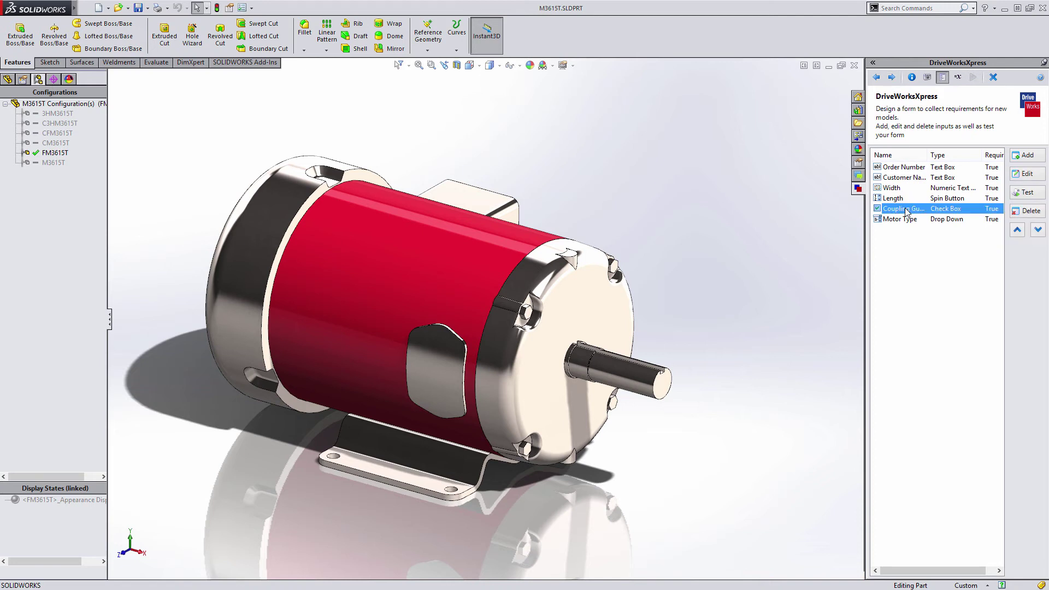
{"action": "left_click", "coordinate": [1038, 232]}
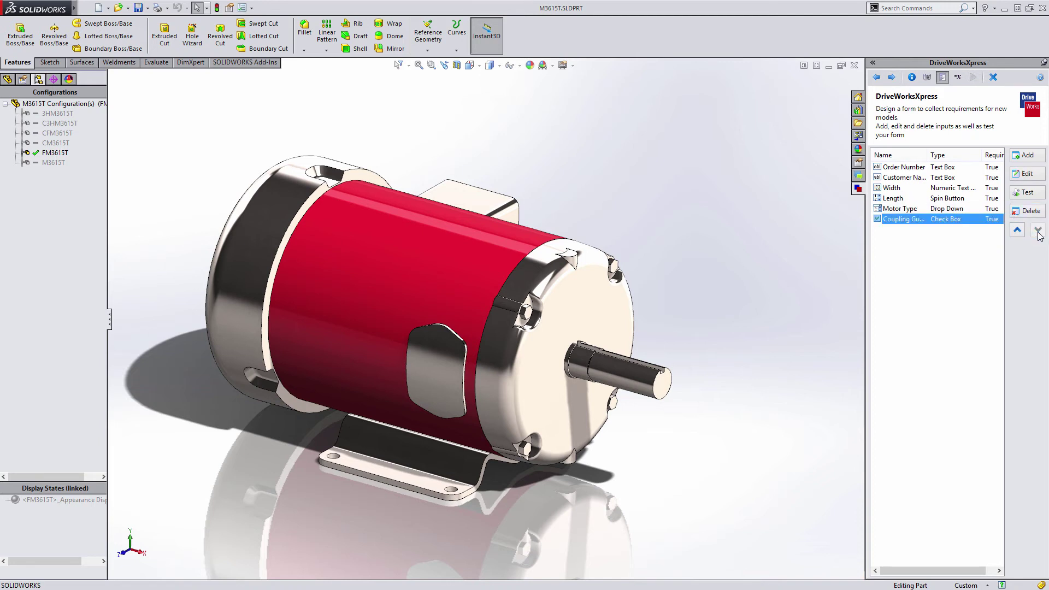
{"action": "left_click", "coordinate": [965, 210]}
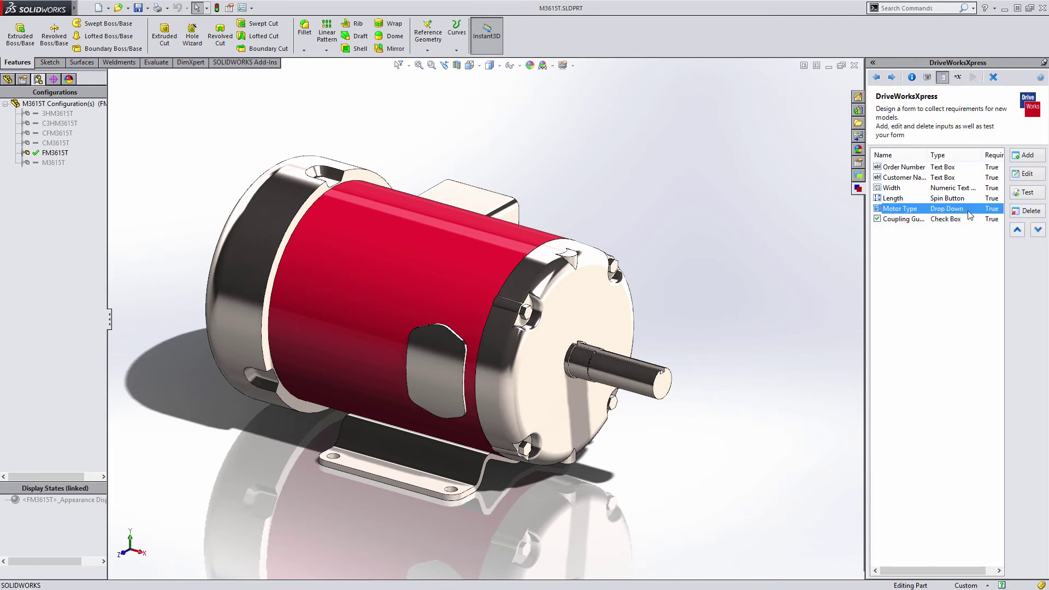
{"action": "left_click", "coordinate": [1017, 230]}
{"action": "left_click", "coordinate": [1017, 230]}
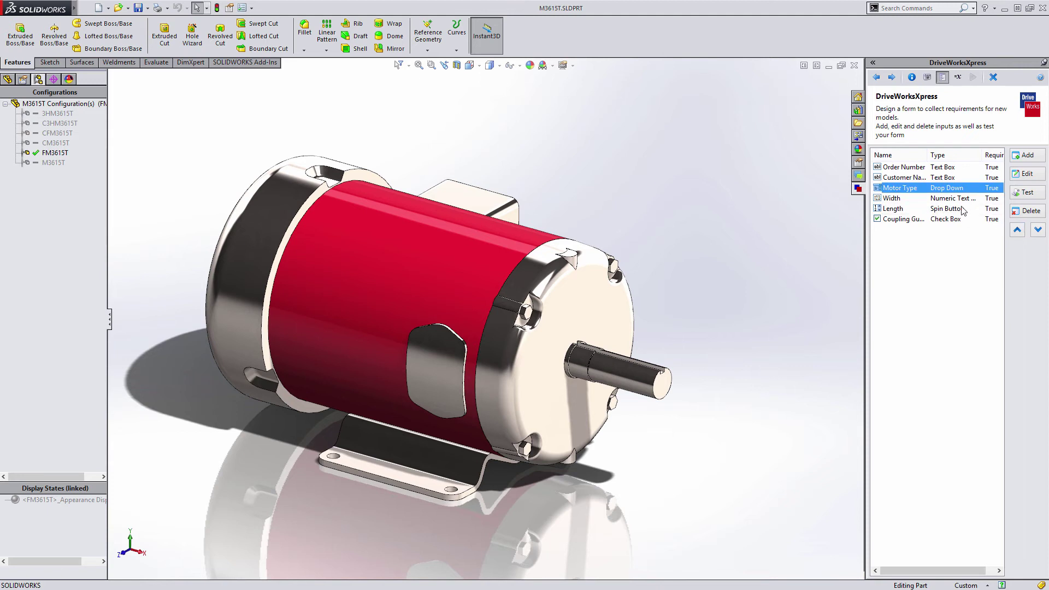
Step: Delete the Length spin button input from the form
{"action": "left_click", "coordinate": [963, 211]}
{"action": "left_click", "coordinate": [1026, 212]}
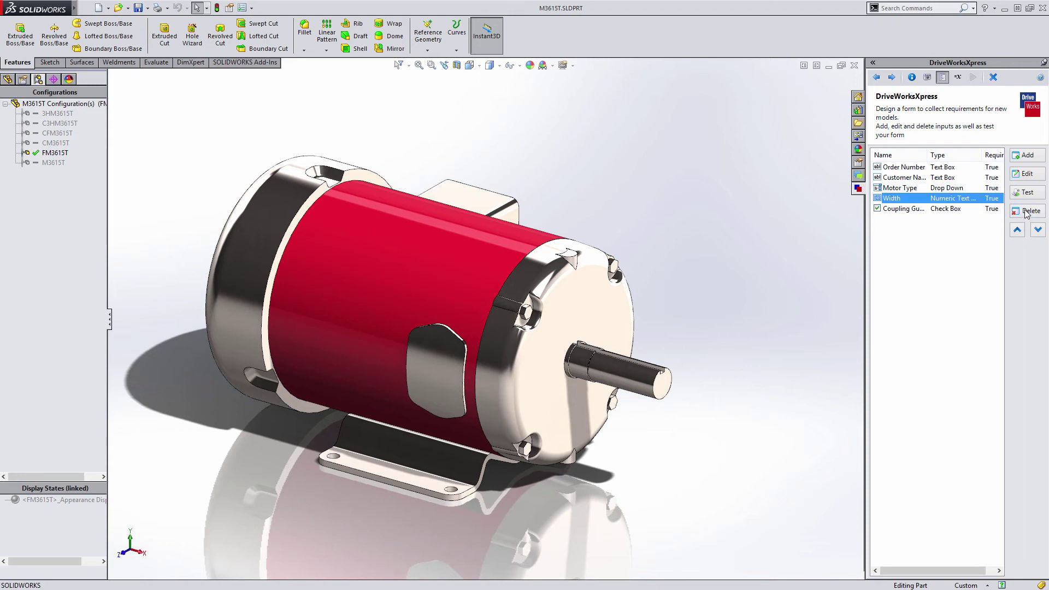
Step: Test the form with Motor Type CFM3615T, Width 400 and Coupling Guard ticked
{"action": "left_click", "coordinate": [1025, 192]}
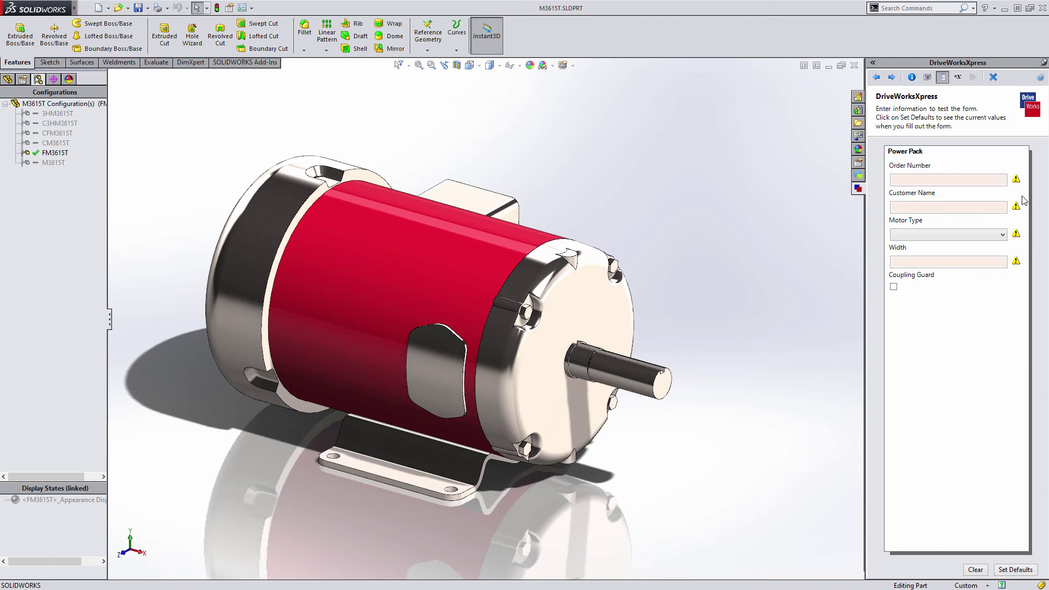
{"action": "left_click", "coordinate": [945, 237]}
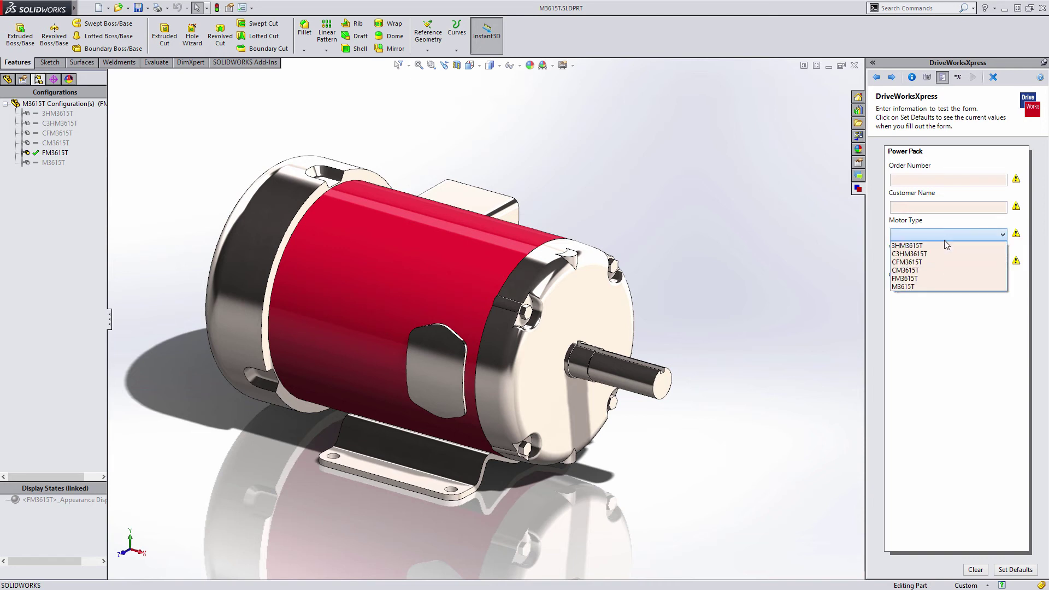
{"action": "left_click", "coordinate": [944, 261]}
{"action": "left_click", "coordinate": [944, 261]}
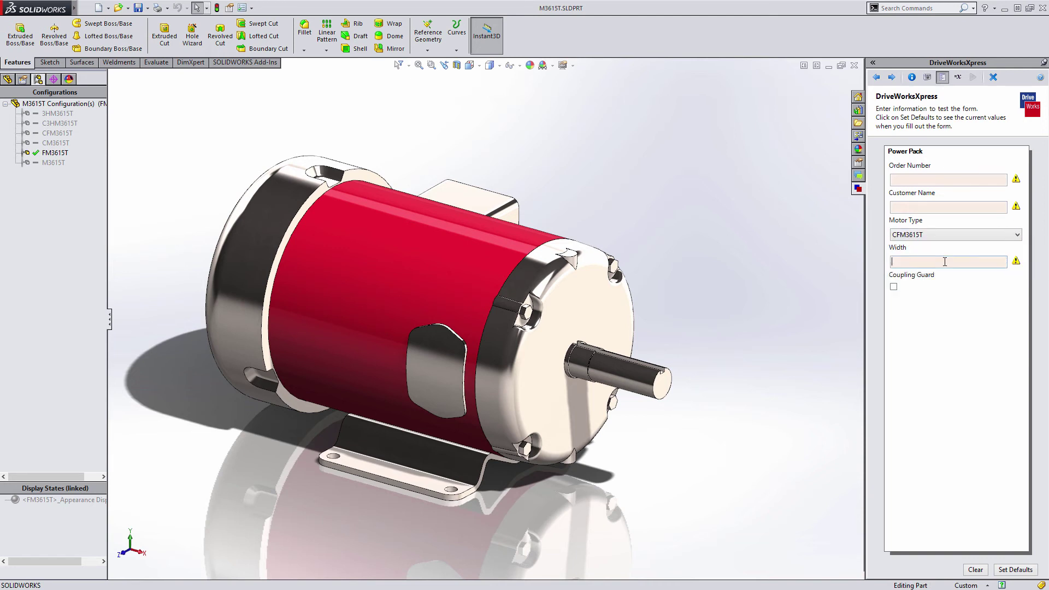
{"action": "type", "text": "400"}
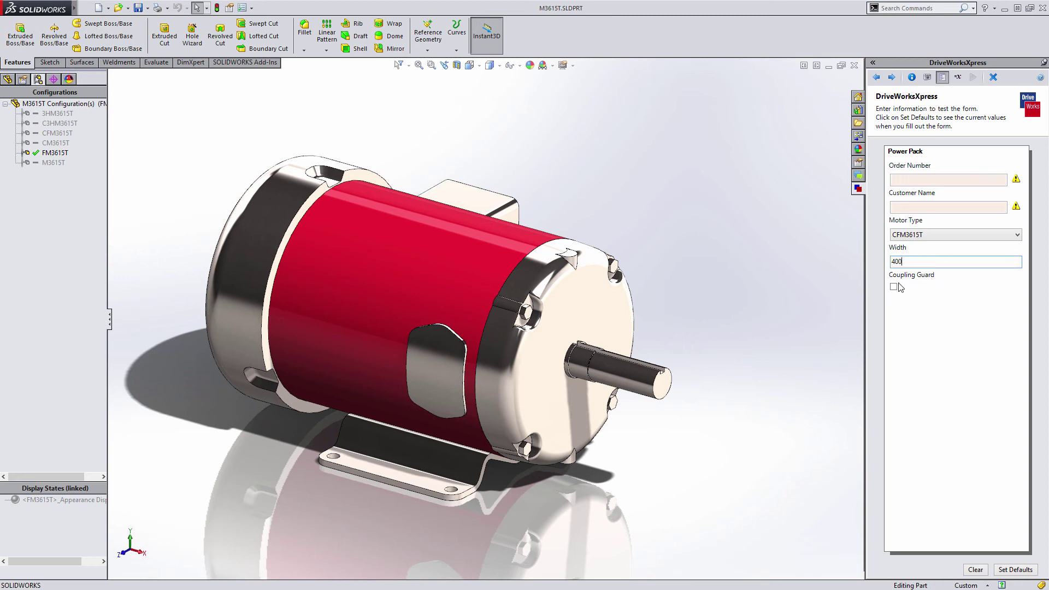
{"action": "left_click", "coordinate": [894, 287]}
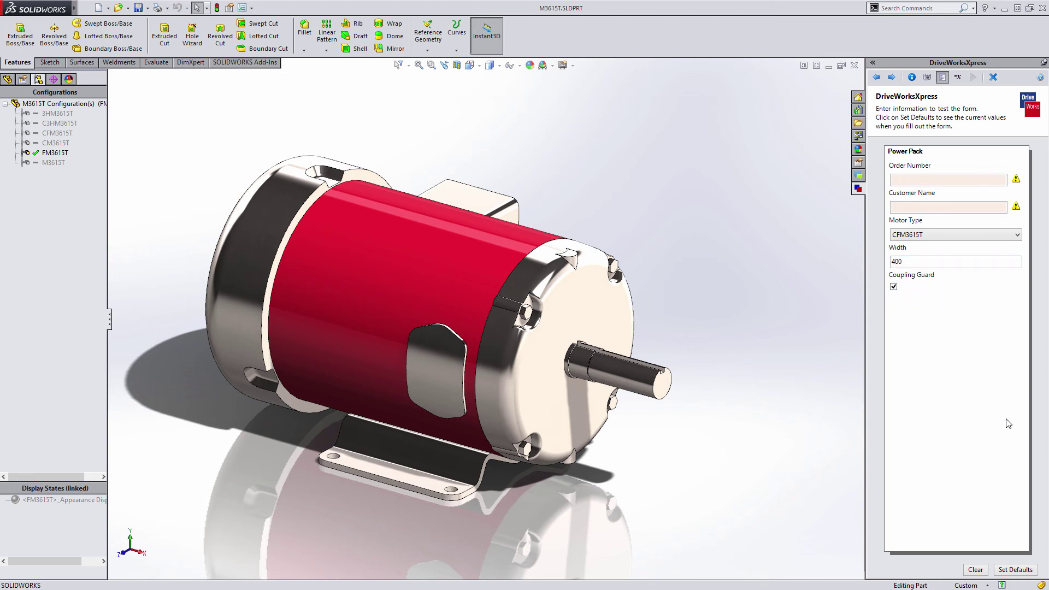